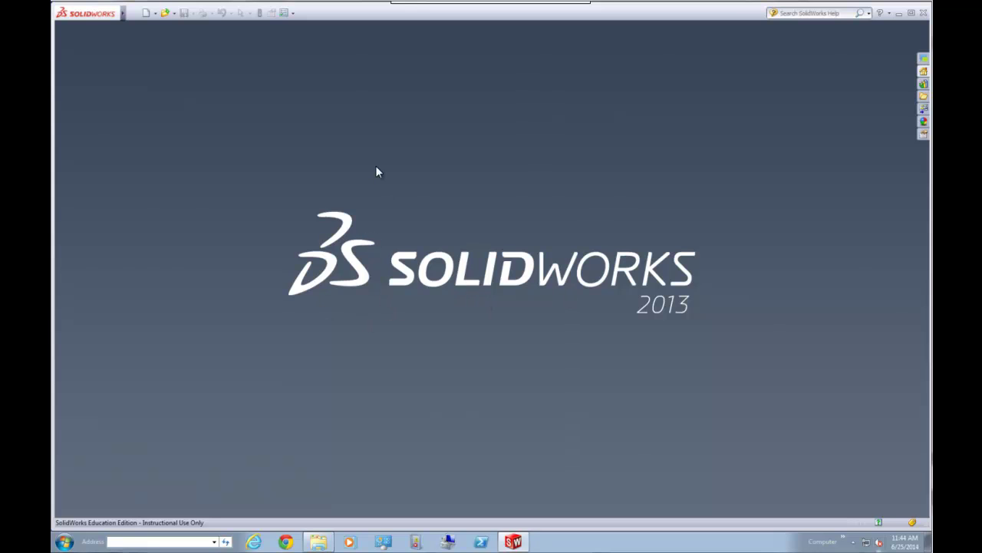
Open the usb_flash_drive2.sldasm assembly from the Project folder
left_click(166, 14)
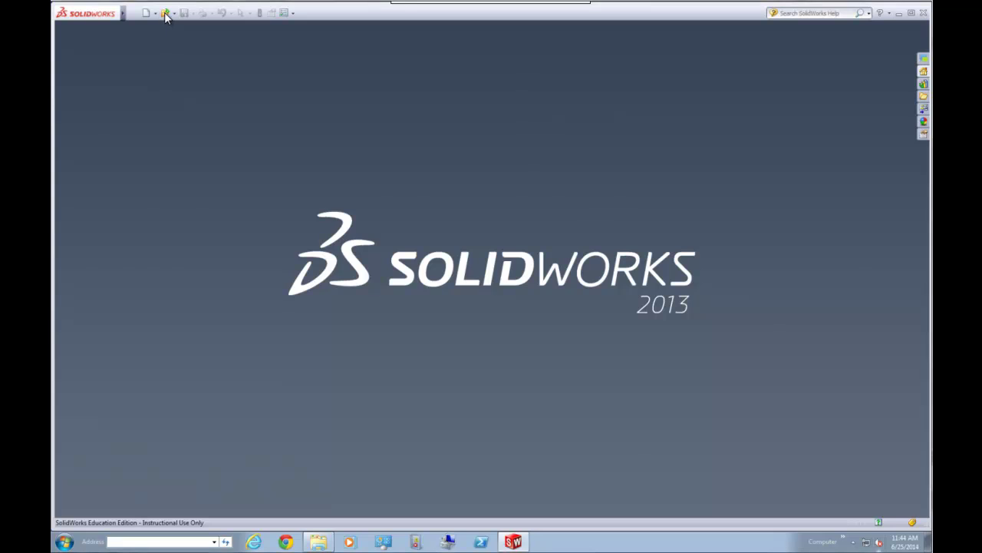
left_click(296, 211)
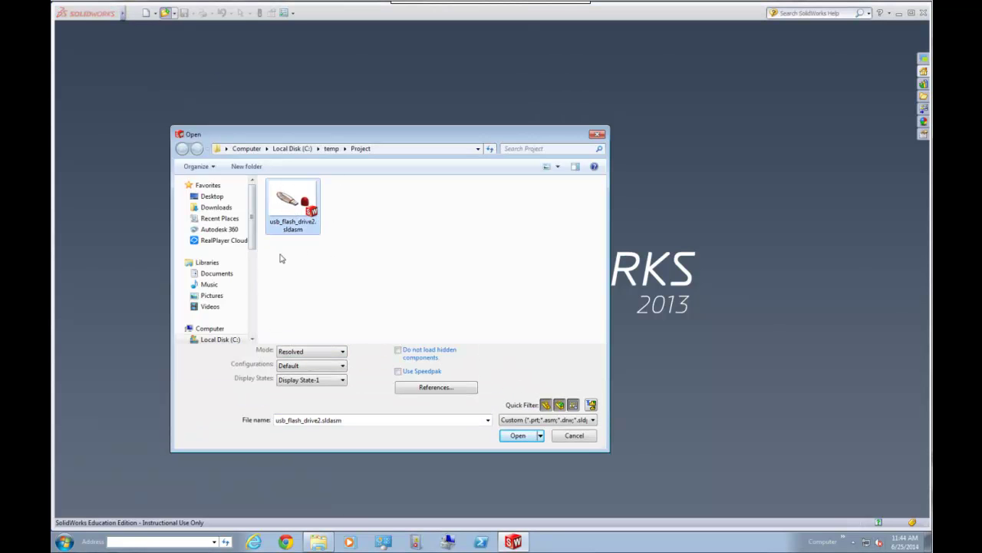
left_click(519, 435)
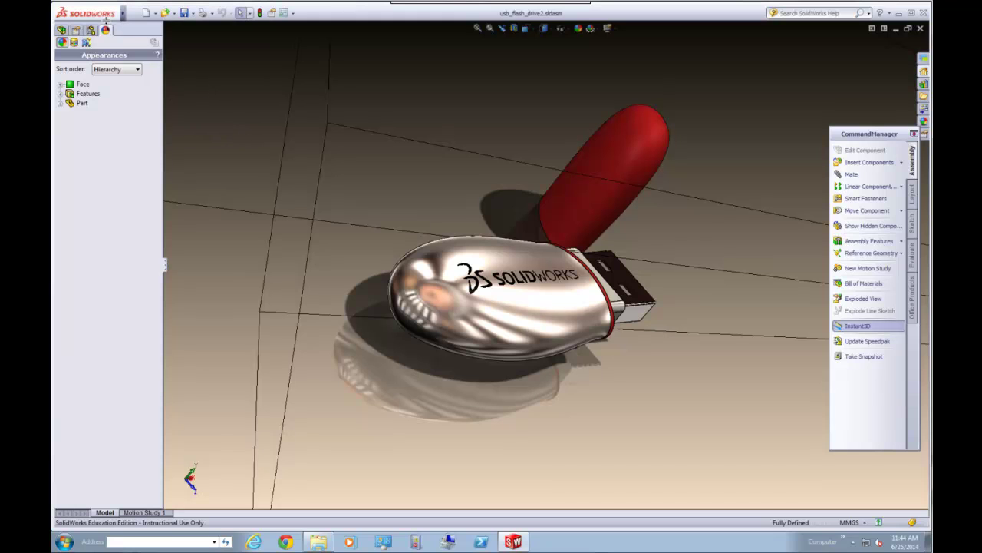
In Add-Ins, enable PhotoView 360 both as active and at start-up
left_click(133, 13)
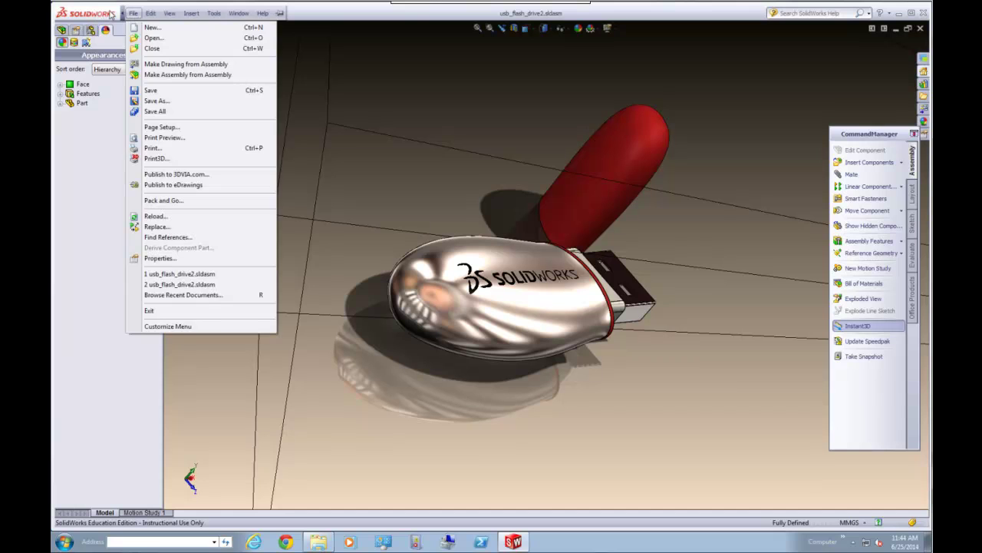
mouse_move(216, 15)
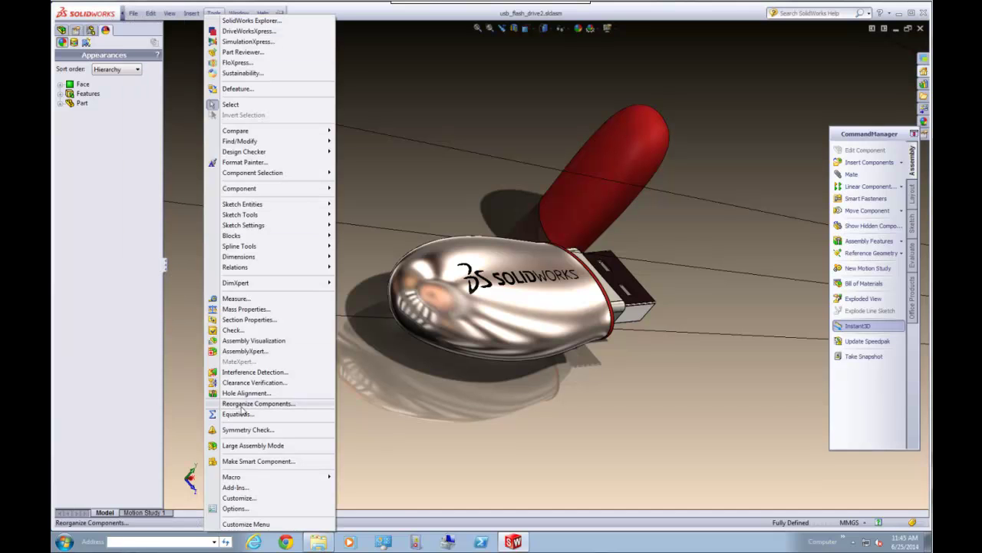
left_click(235, 488)
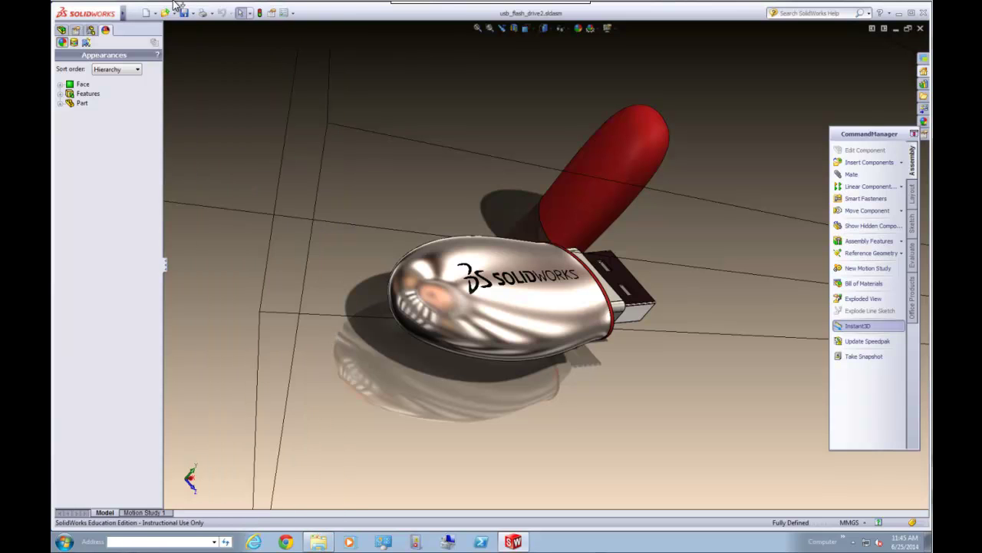
left_click(292, 14)
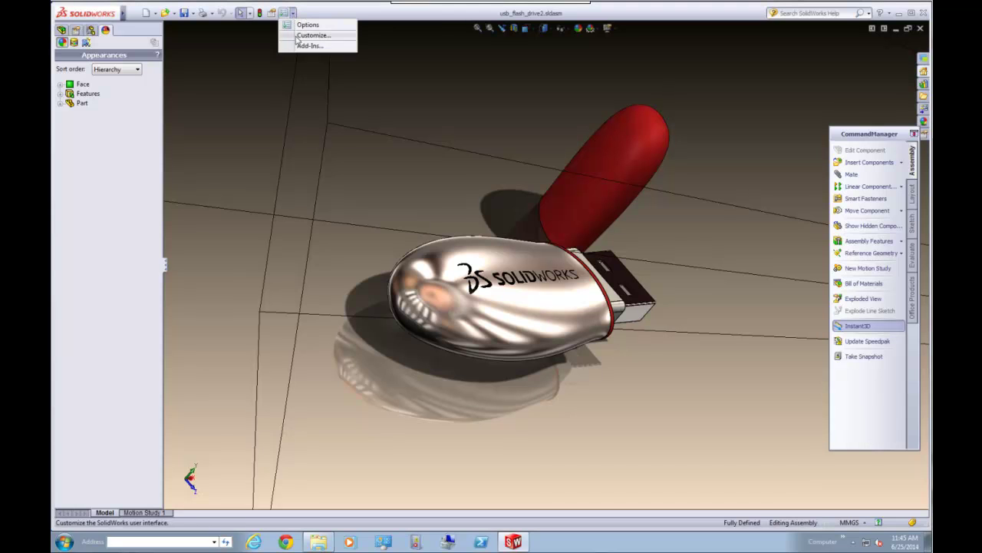
left_click(301, 45)
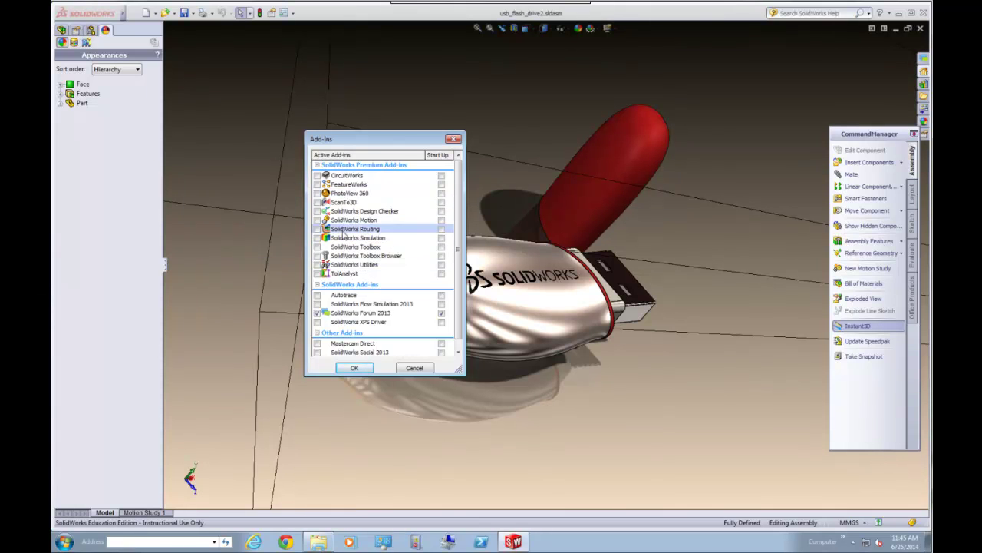
left_click(317, 193)
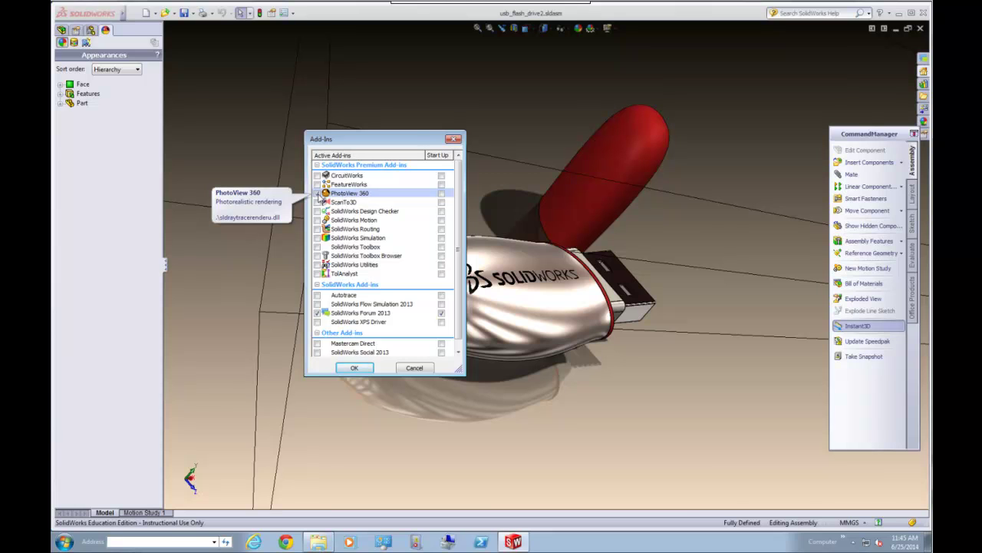
left_click(441, 194)
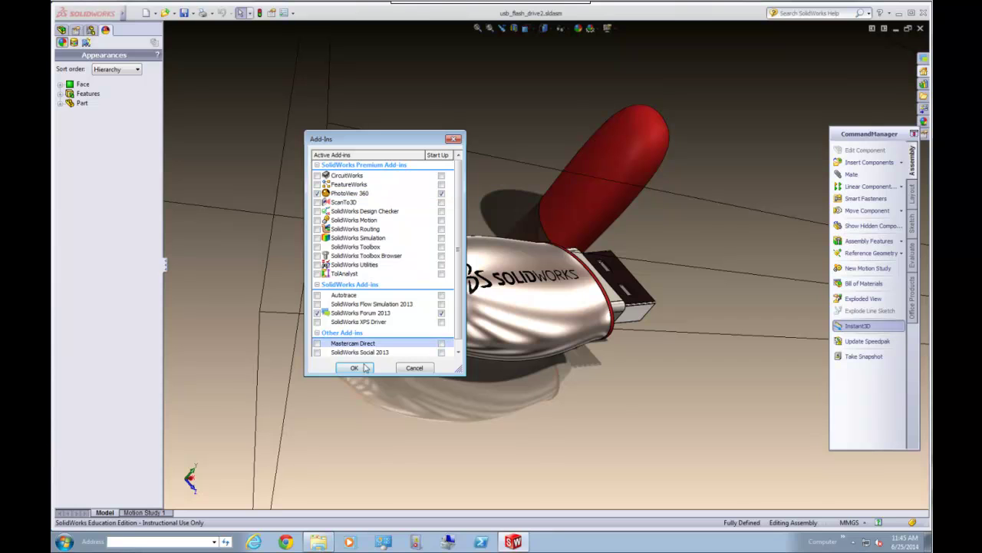
Close the Add-Ins dialog, nudge the floating CommandManager lower, and show Render Tools
left_click(354, 368)
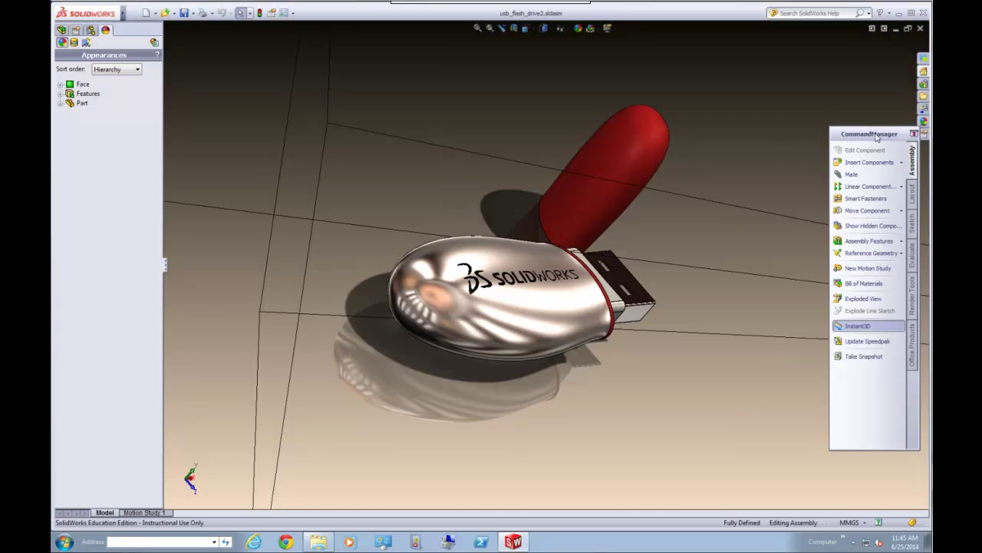
left_click_drag(877, 135, 877, 152)
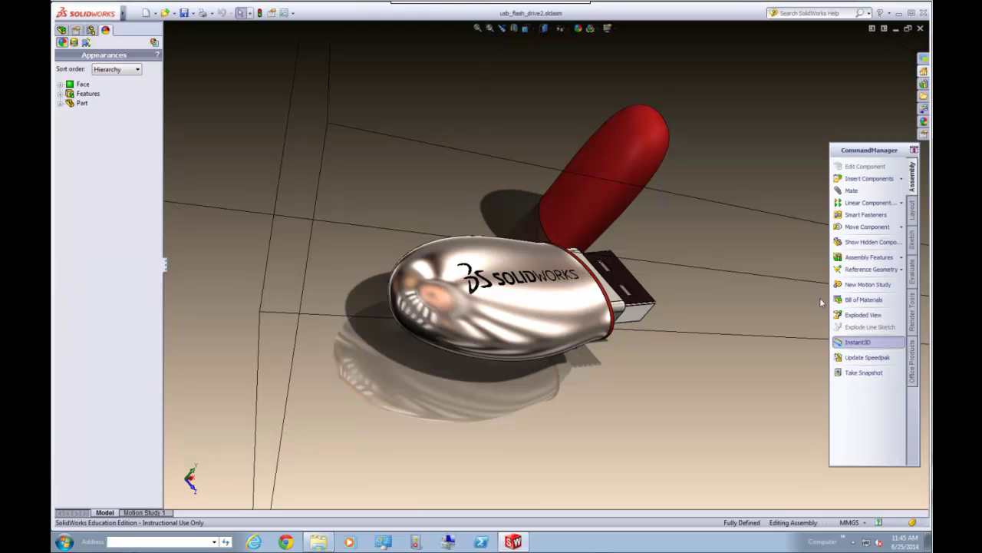
left_click(911, 321)
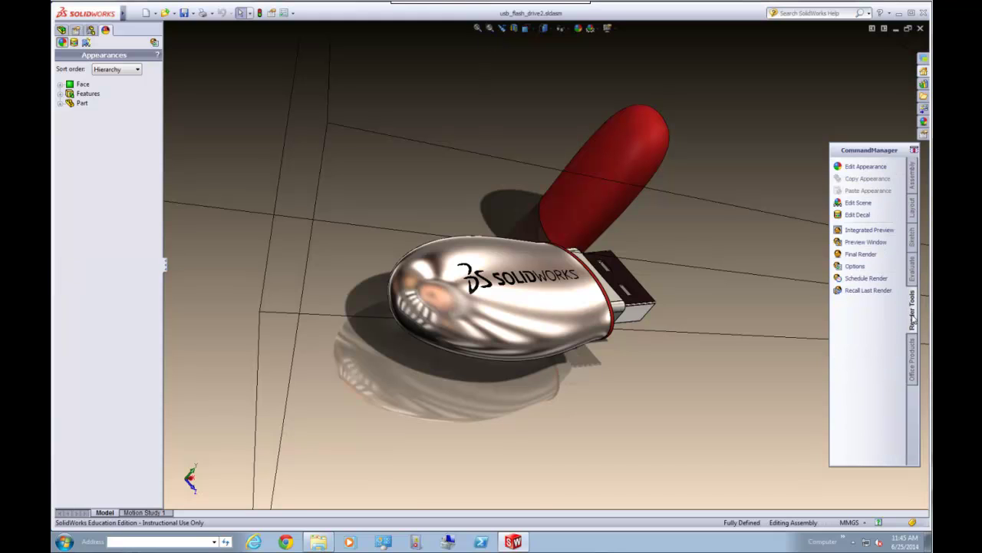
In PhotoView 360 Options, set the output image size to 1280x720 (16:9)
left_click(855, 268)
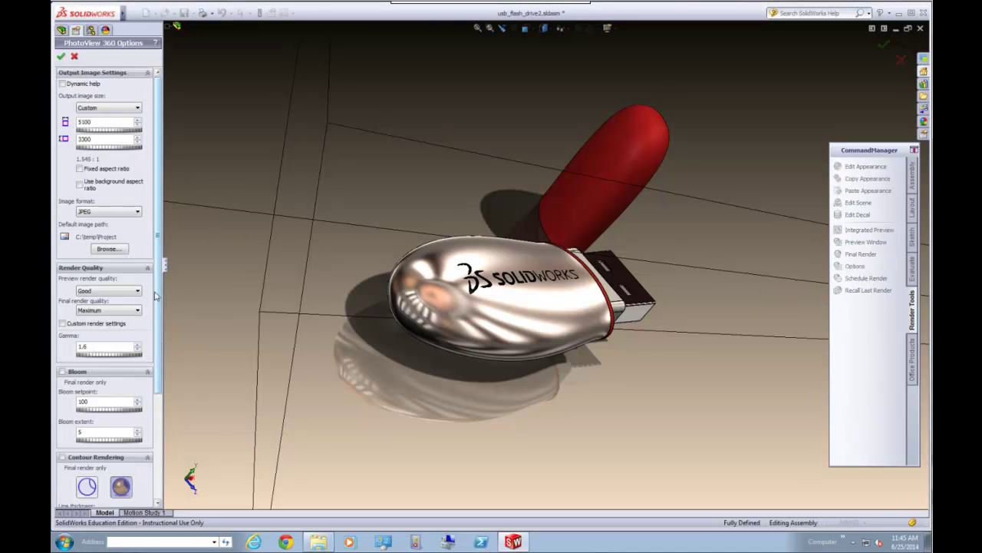
left_click_drag(159, 228, 199, 217)
left_click(119, 109)
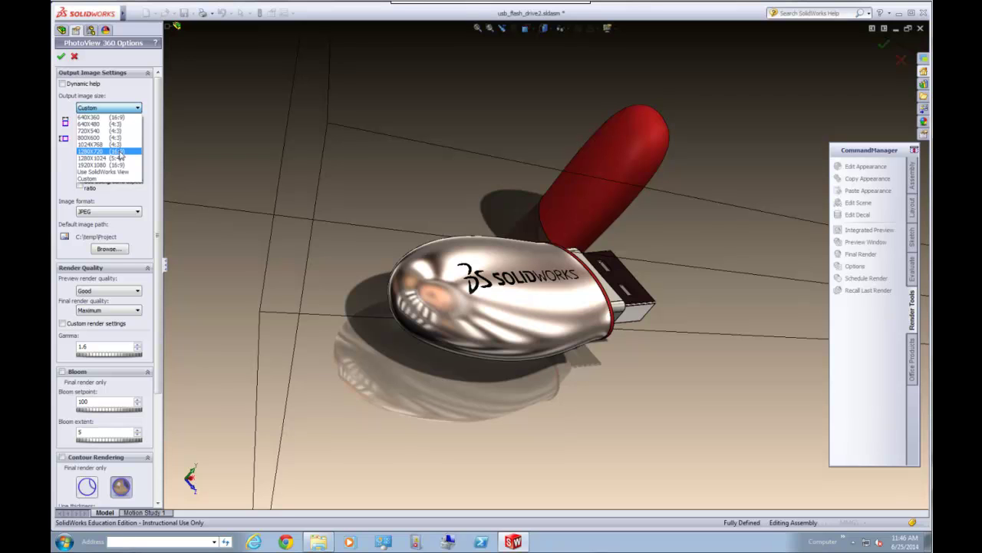
left_click(119, 152)
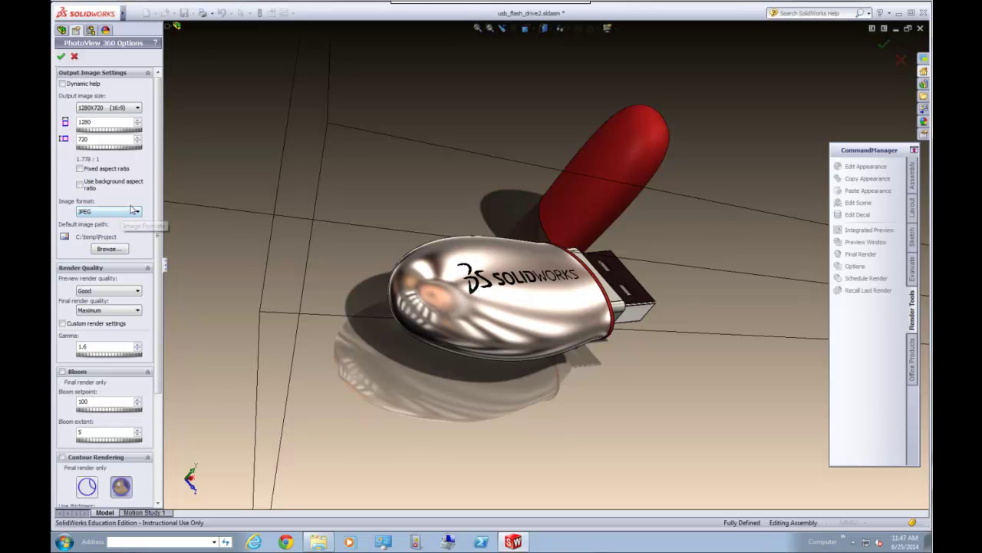
Keep JPEG image format and Maximum final render quality, then accept the PhotoView 360 options
left_click(128, 212)
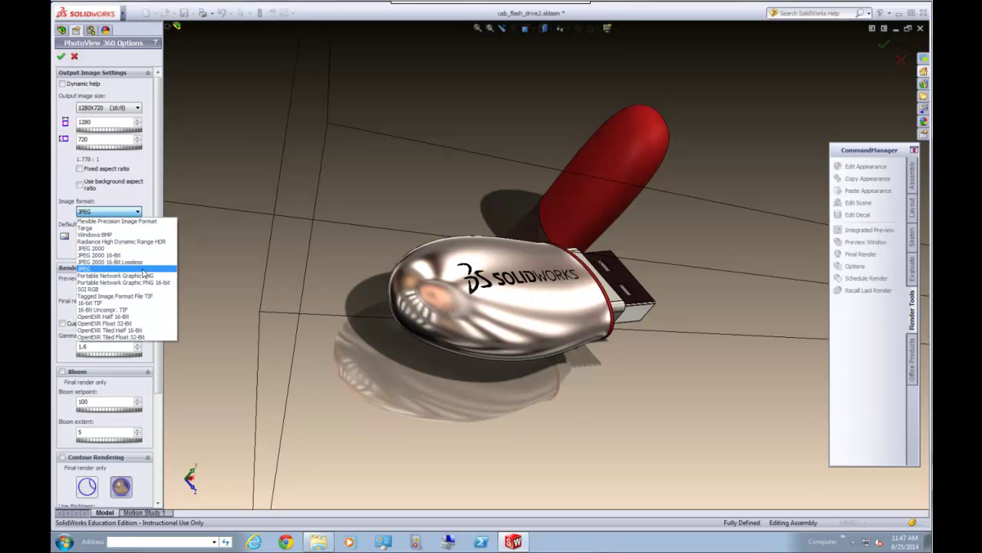
left_click(141, 268)
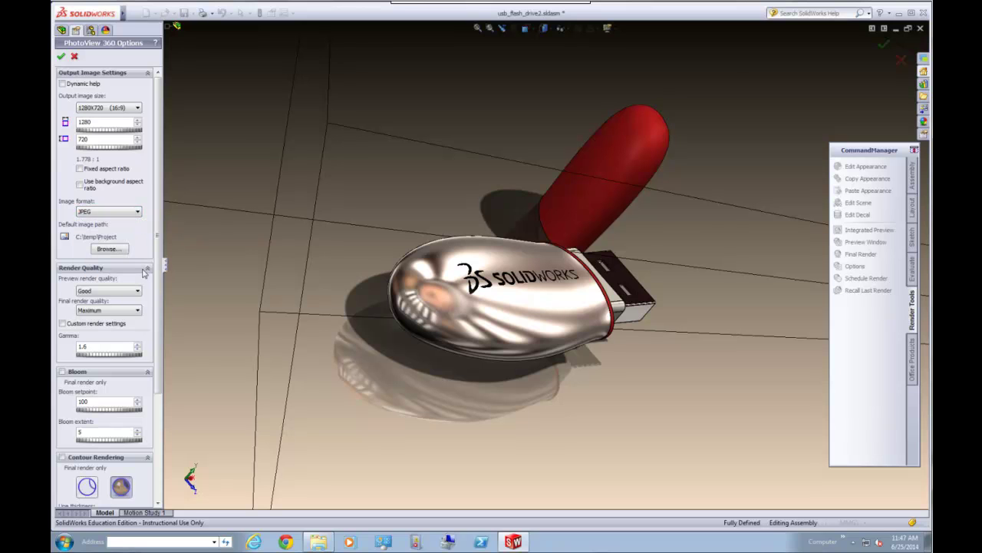
left_click(106, 311)
left_click(106, 311)
left_click(78, 347)
left_click_drag(158, 334, 147, 424)
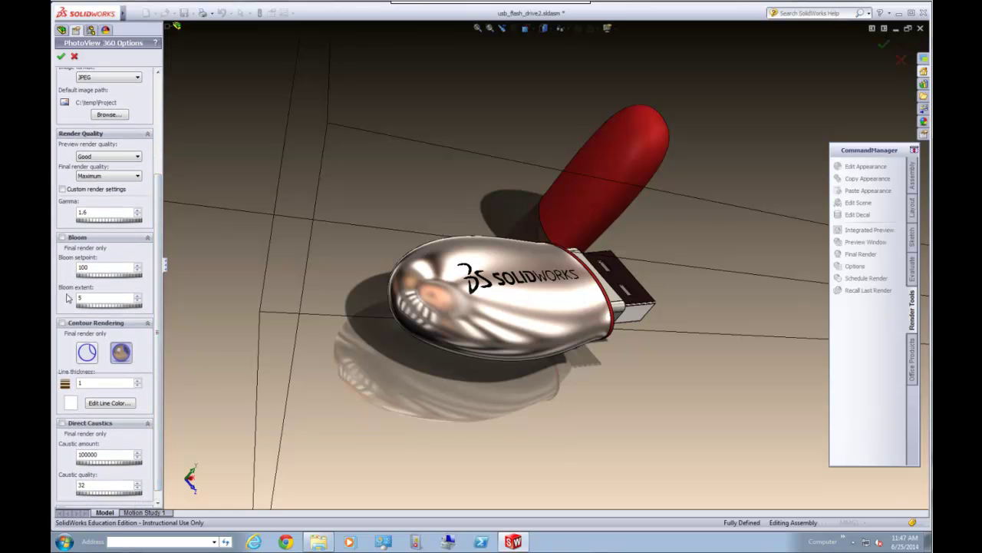
scroll(156, 320, "down", 1)
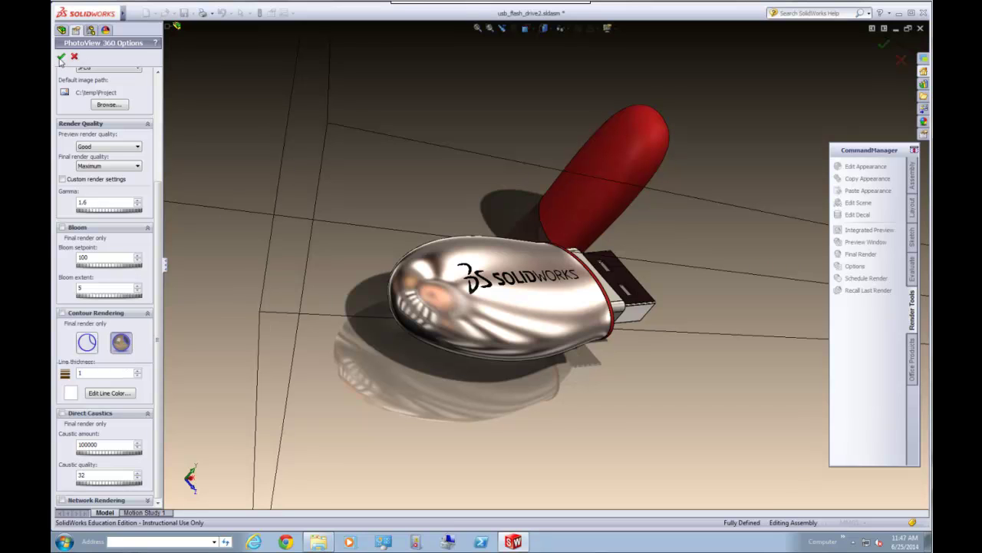
left_click(61, 57)
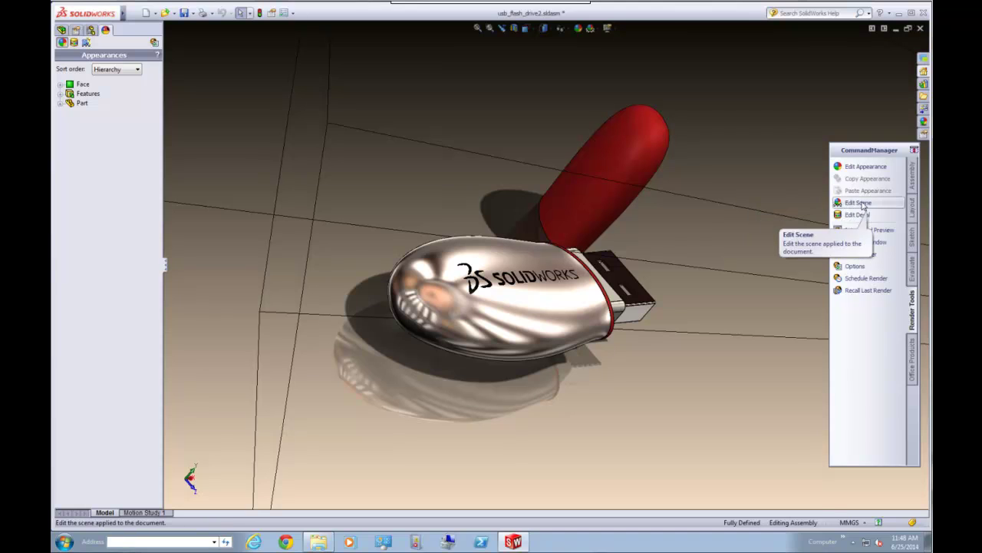
Open Edit Scene and apply the Reflective Floor Checkered scene
left_click(859, 203)
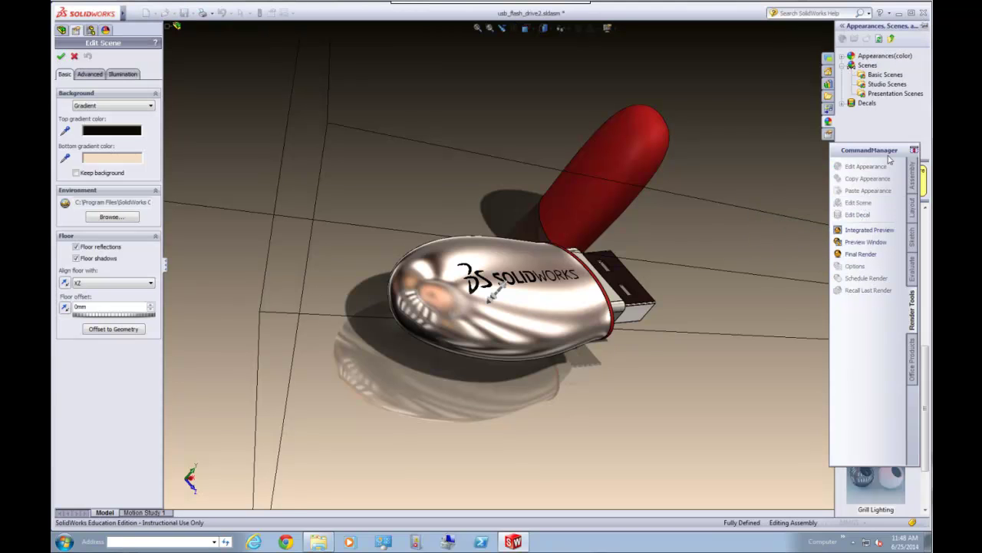
left_click_drag(889, 159, 764, 165)
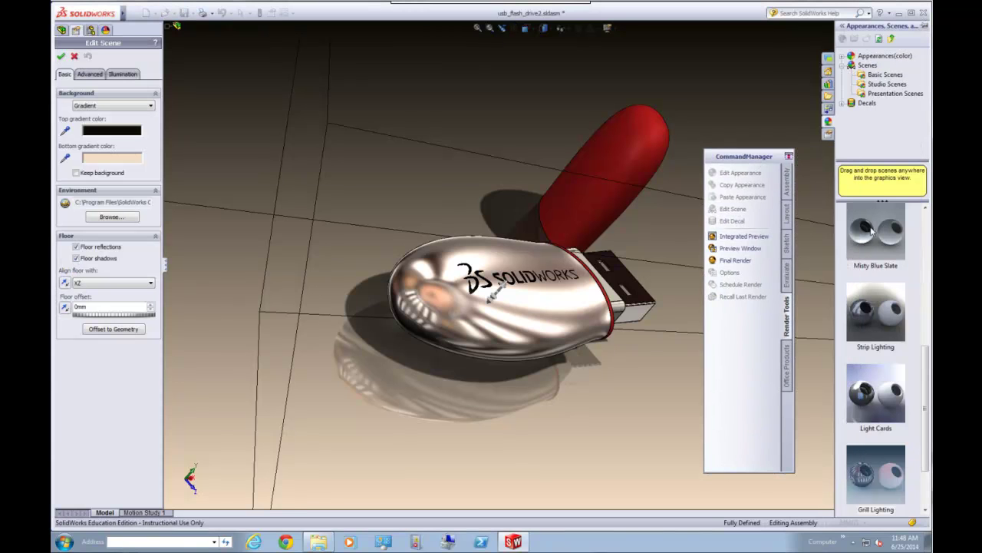
left_click_drag(924, 374, 929, 221)
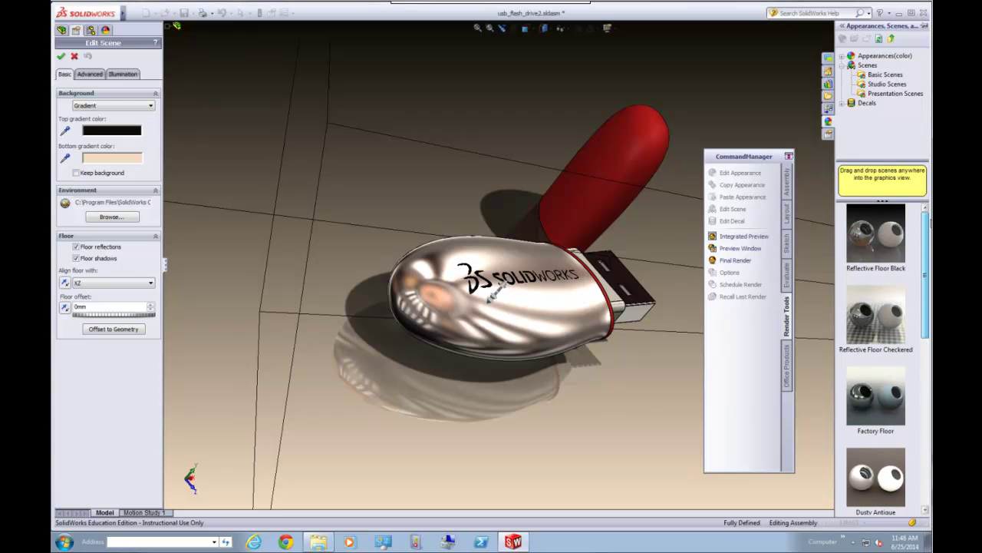
left_click(885, 300)
double_click(885, 299)
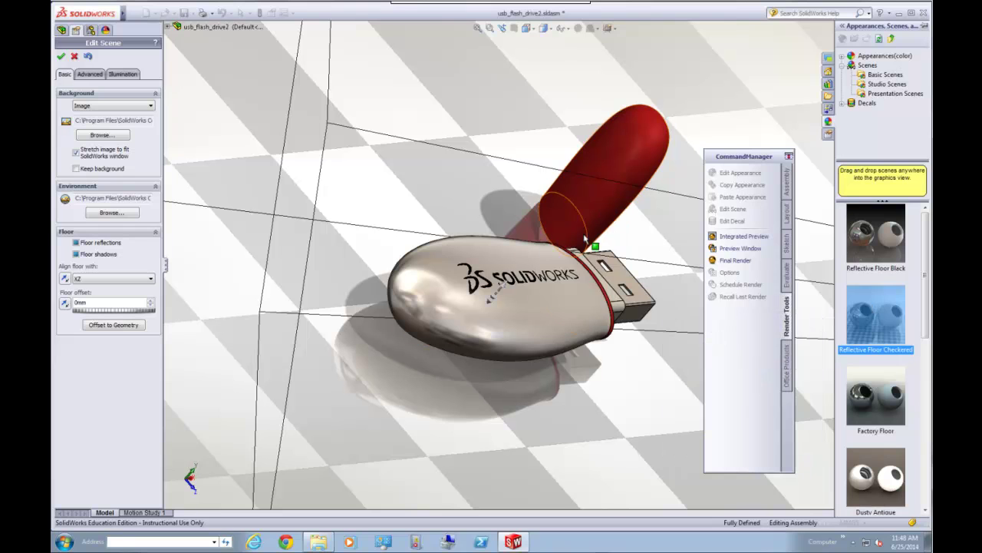
Try the Factory Floor and Grill Lighting scenes from the Scenes library
right_click(872, 299)
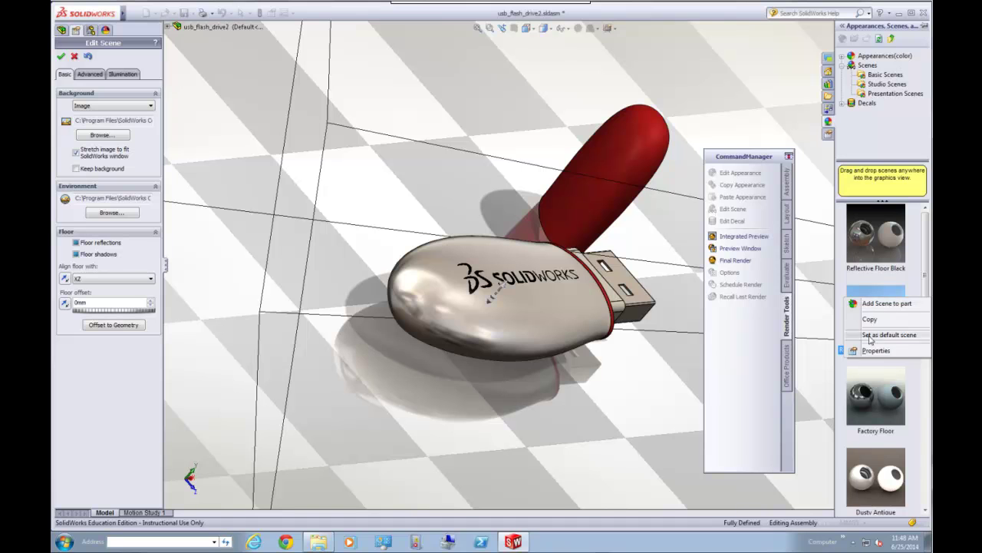
left_click(918, 389)
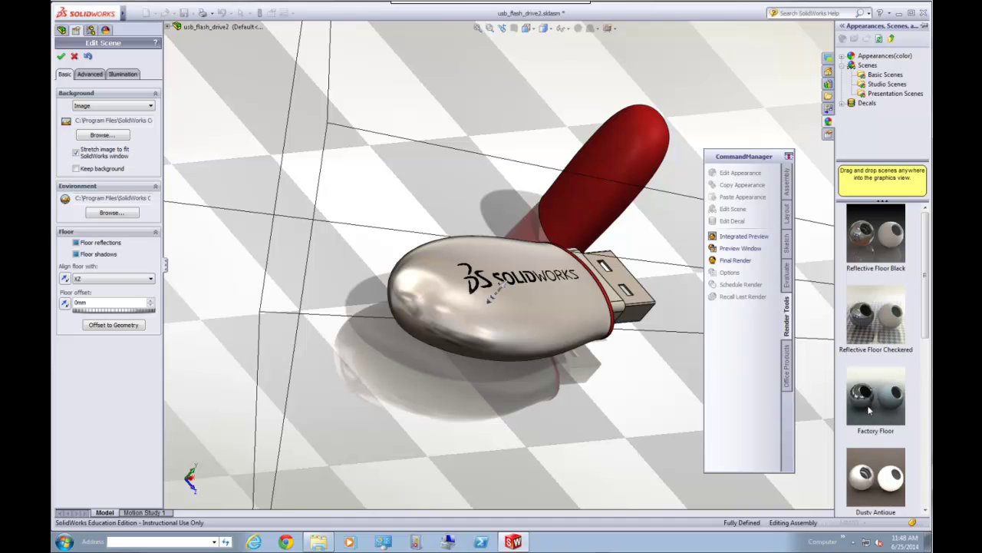
left_click(876, 408)
double_click(874, 403)
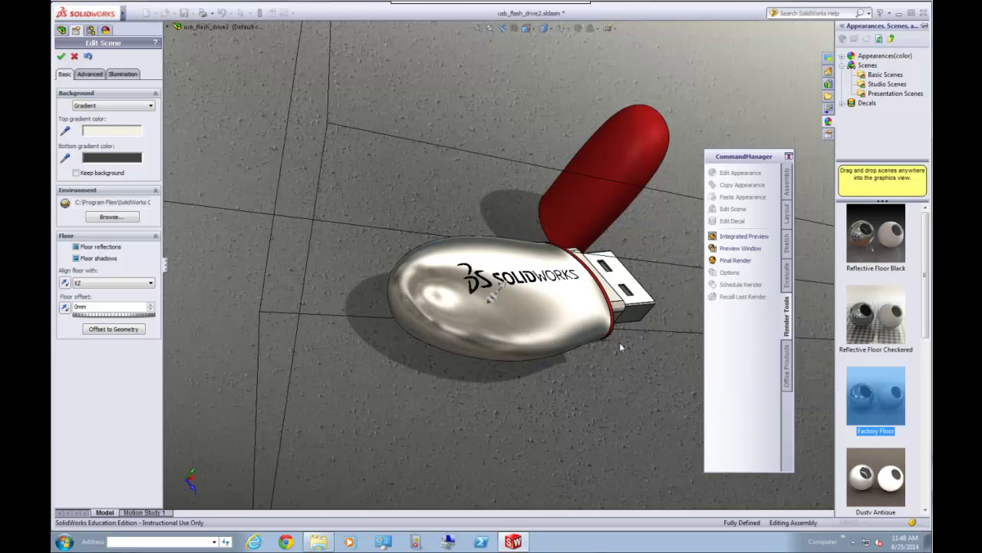
scroll(619, 342, "up", 2)
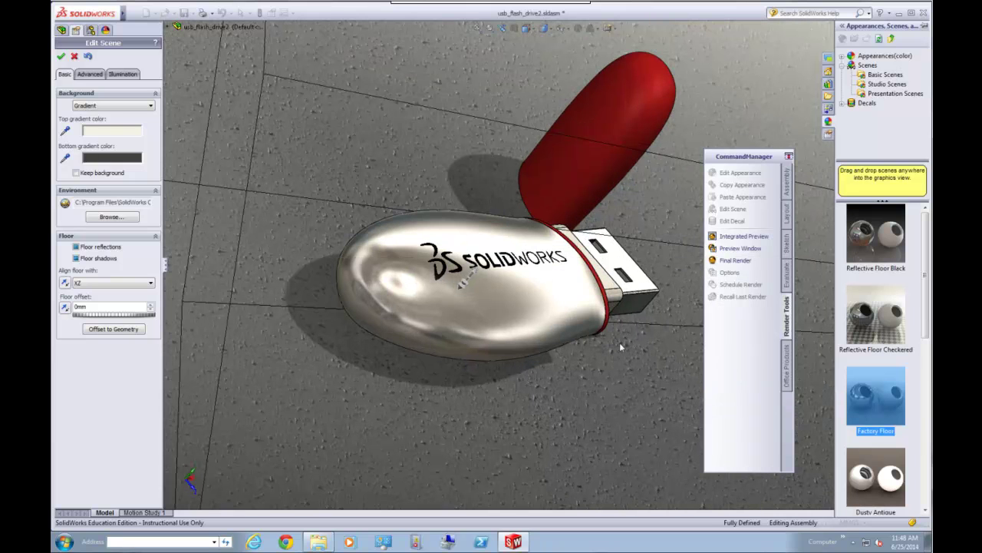
left_click_drag(924, 336, 926, 487)
left_click(875, 445)
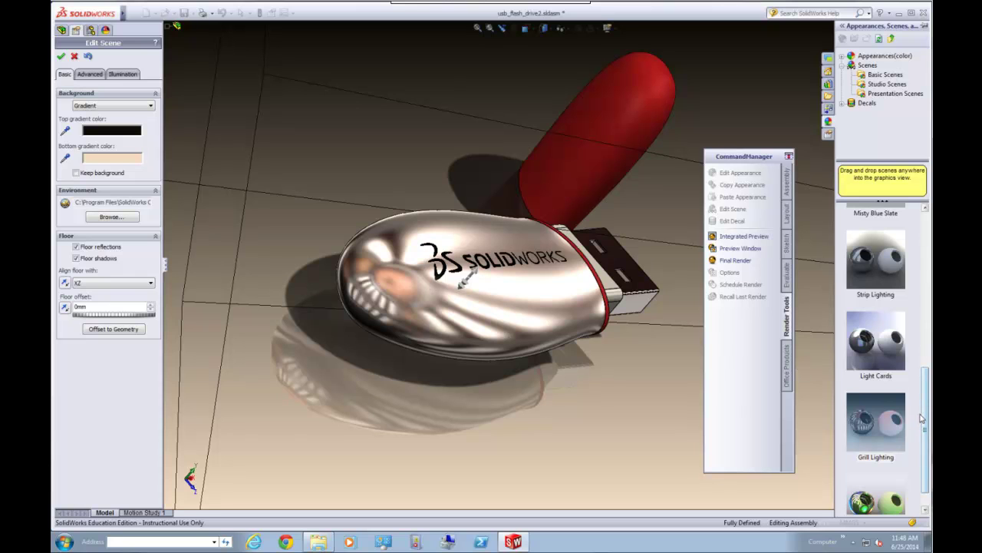
left_click_drag(924, 422, 924, 258)
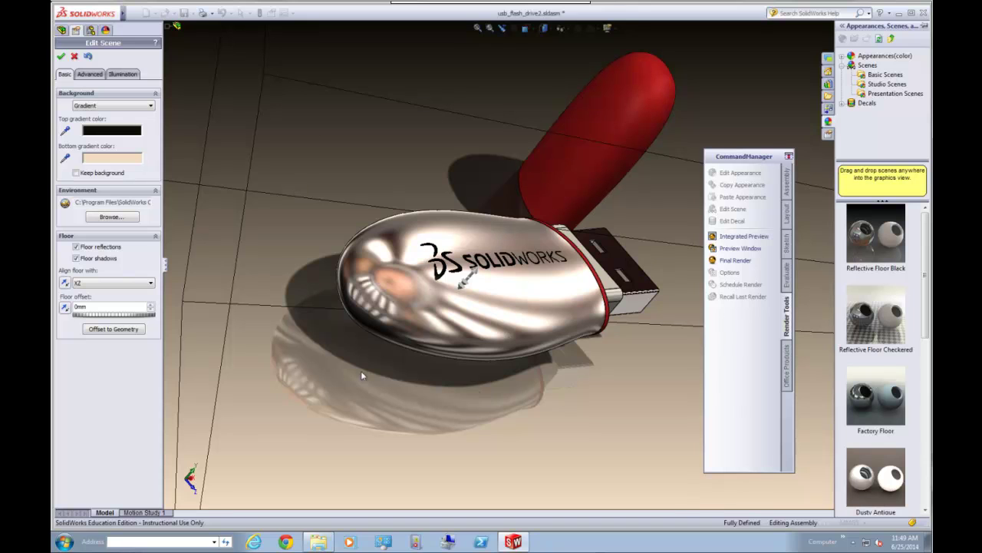
Try Integrated Preview, dismissing the perspective and missing-logo notices, then switch it off
left_click(735, 238)
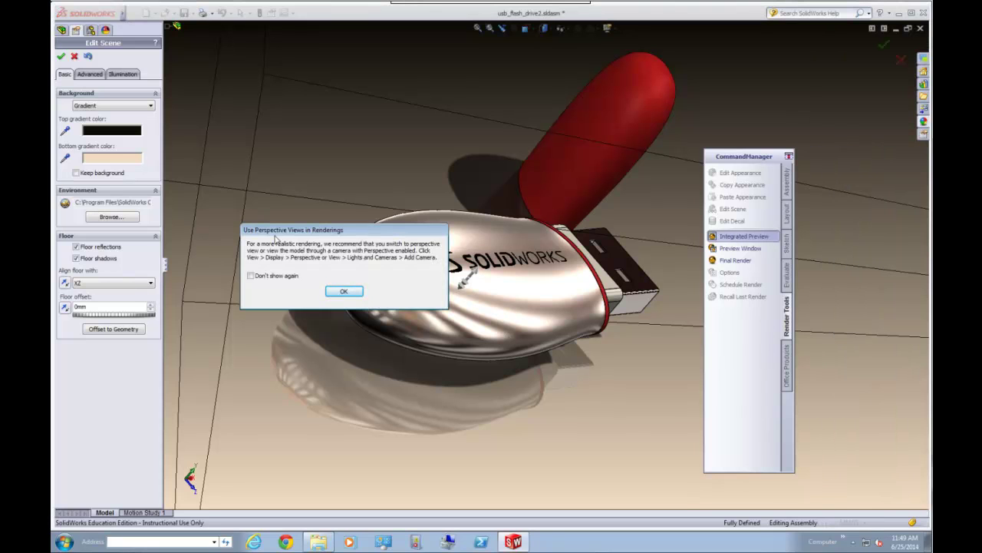
left_click(350, 293)
left_click(350, 293)
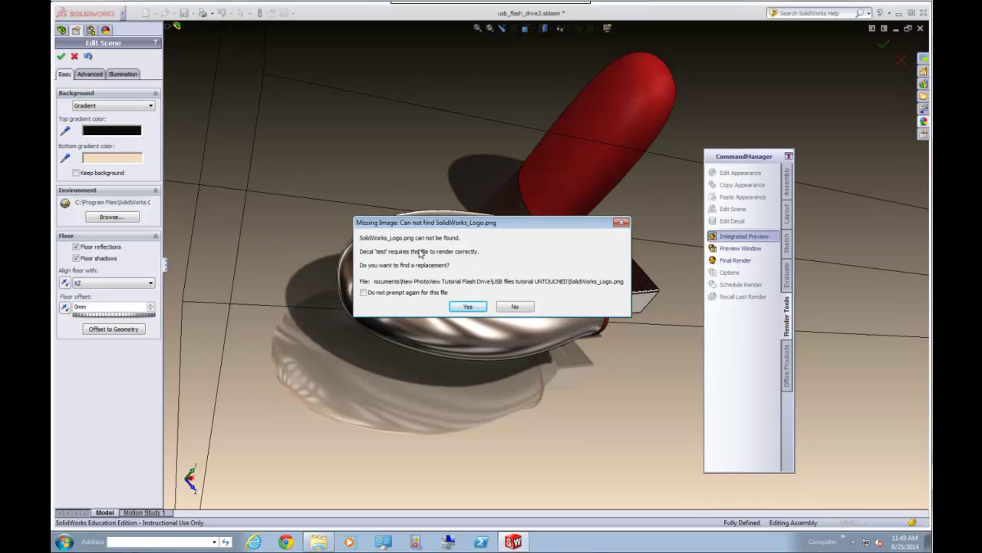
left_click(527, 310)
left_click(515, 306)
scroll(622, 339, "down", 5)
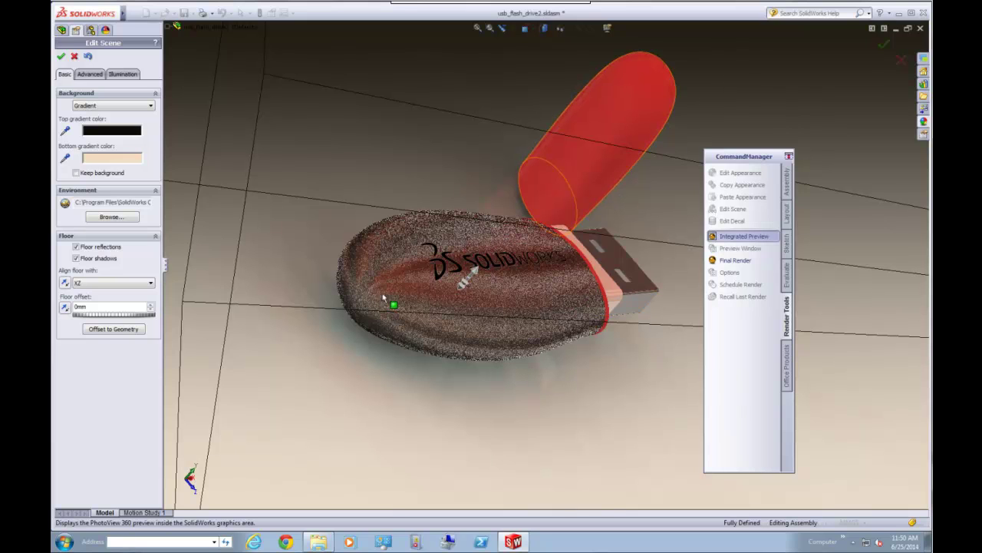
left_click(739, 237)
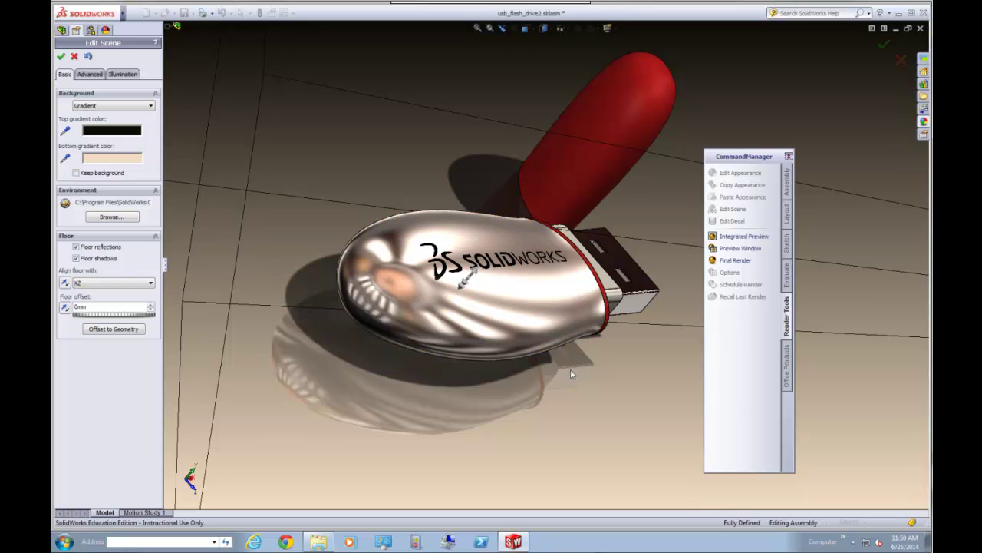
mouse_move(573, 368)
middle_mouse_down()
mouse_move(588, 366)
mouse_move(574, 386)
middle_mouse_up()
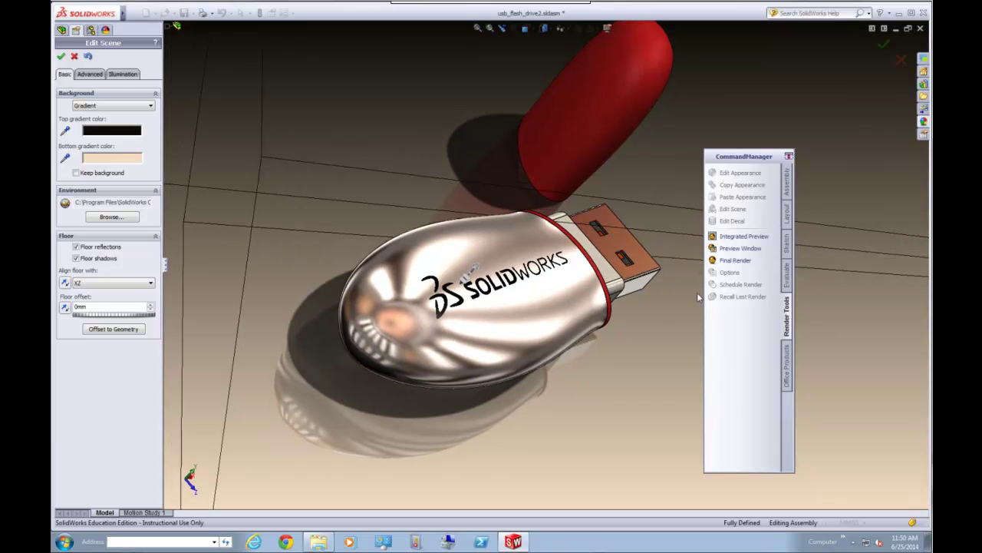
Render a PhotoView 360 Preview Window without the missing logo, then reset, pause and minimize it
left_click(752, 248)
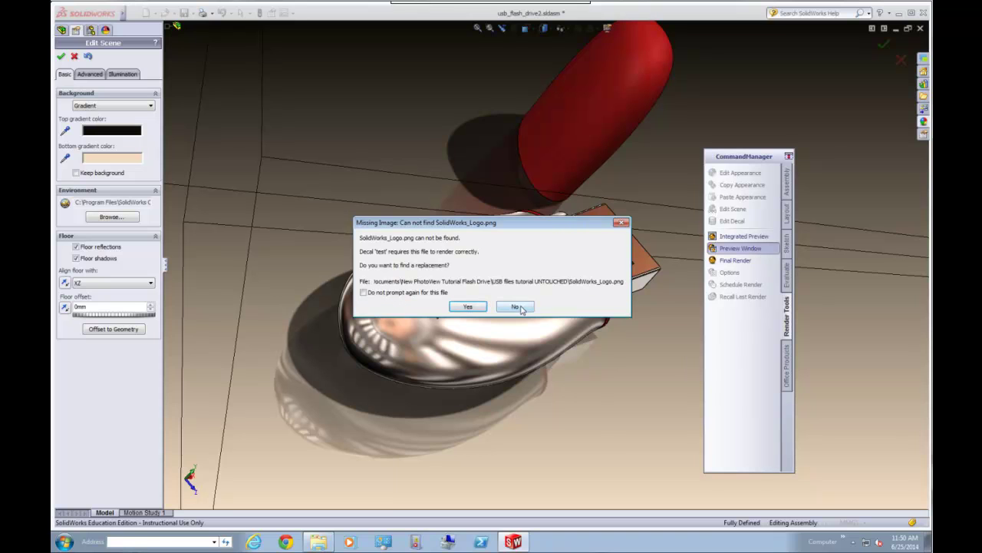
left_click(518, 308)
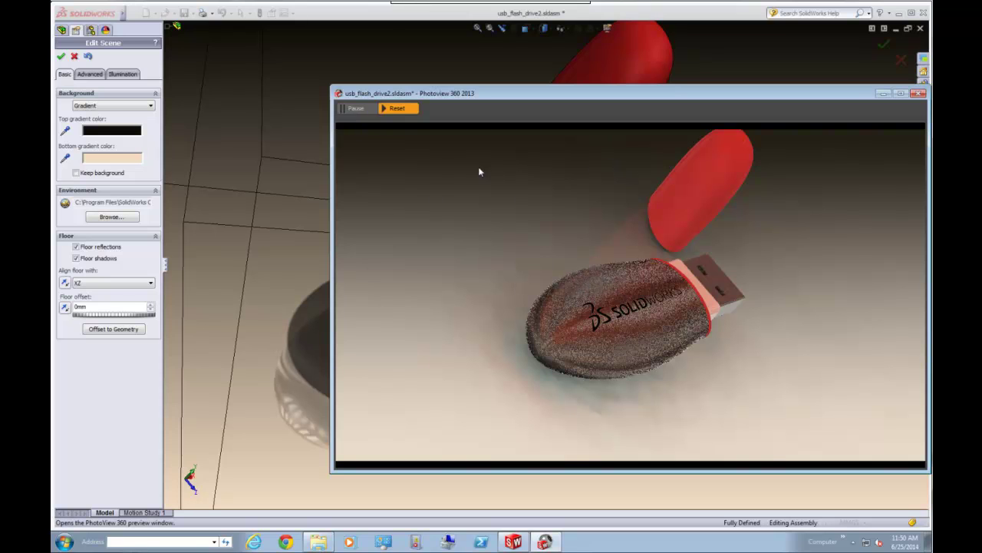
left_click(353, 108)
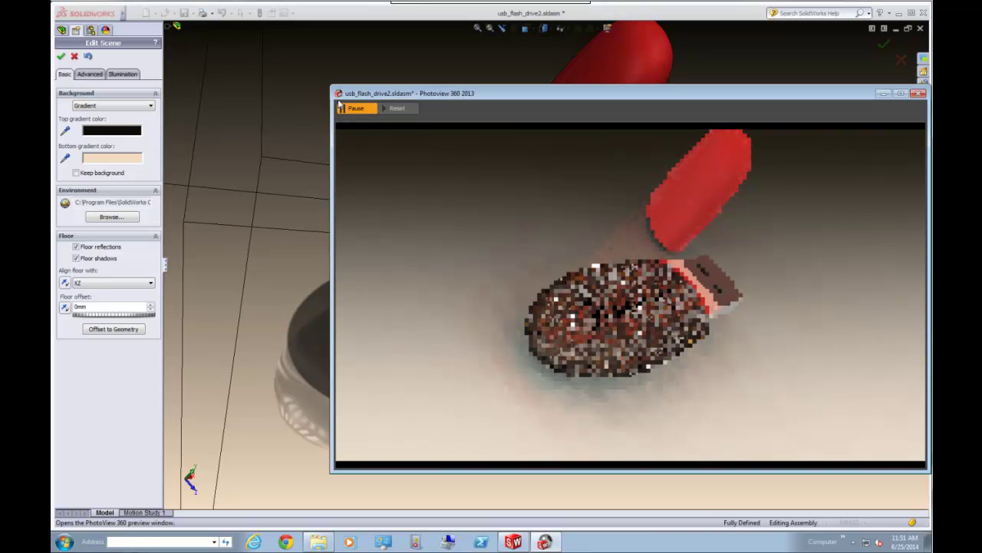
left_click(397, 108)
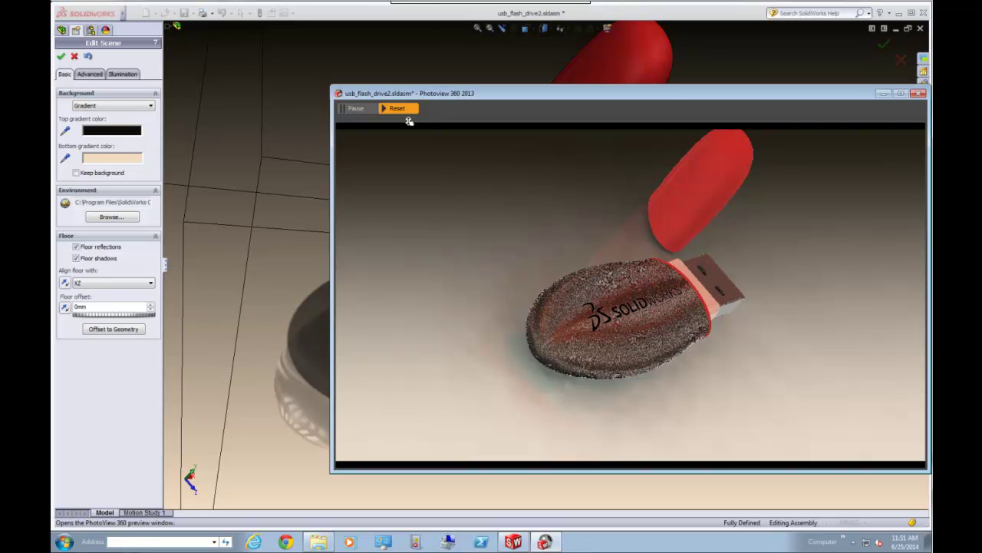
left_click(356, 109)
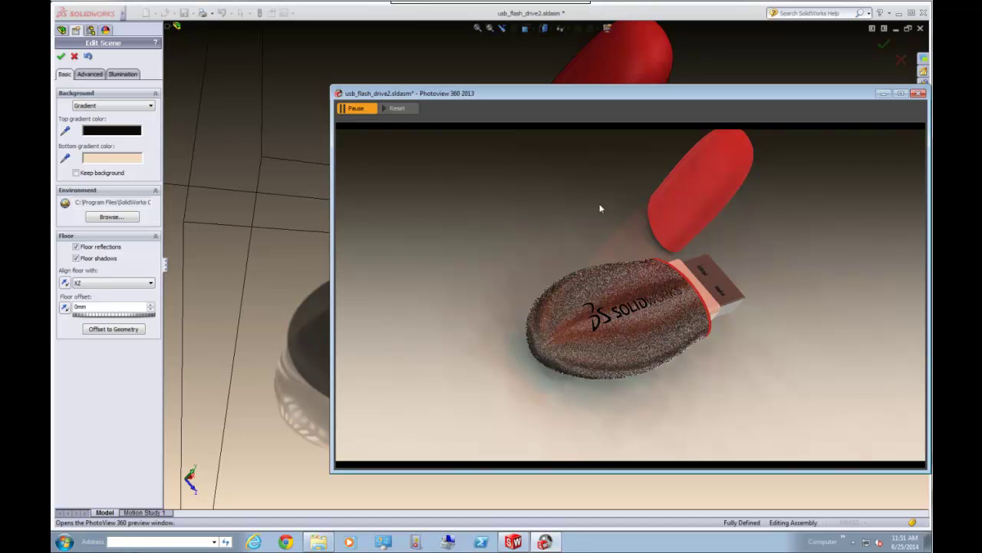
left_click(884, 93)
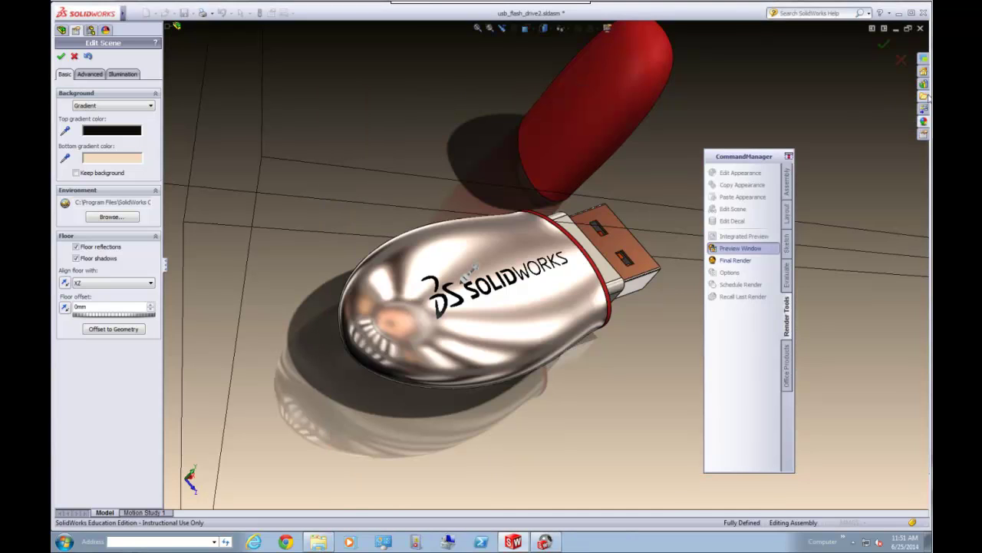
Finish scene editing and set the PhotoView 360 output image size to 1920x1080 (16:9)
left_click(885, 46)
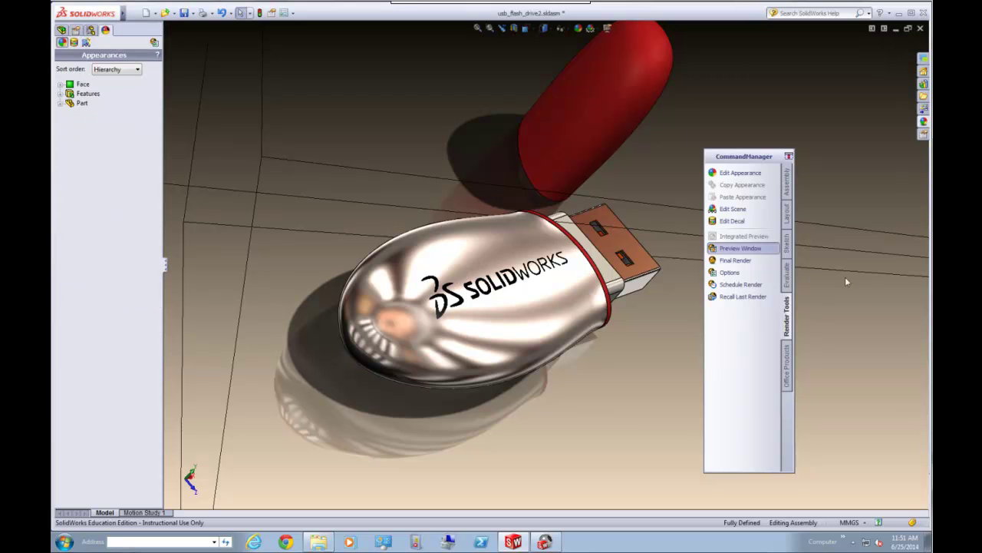
left_click(754, 276)
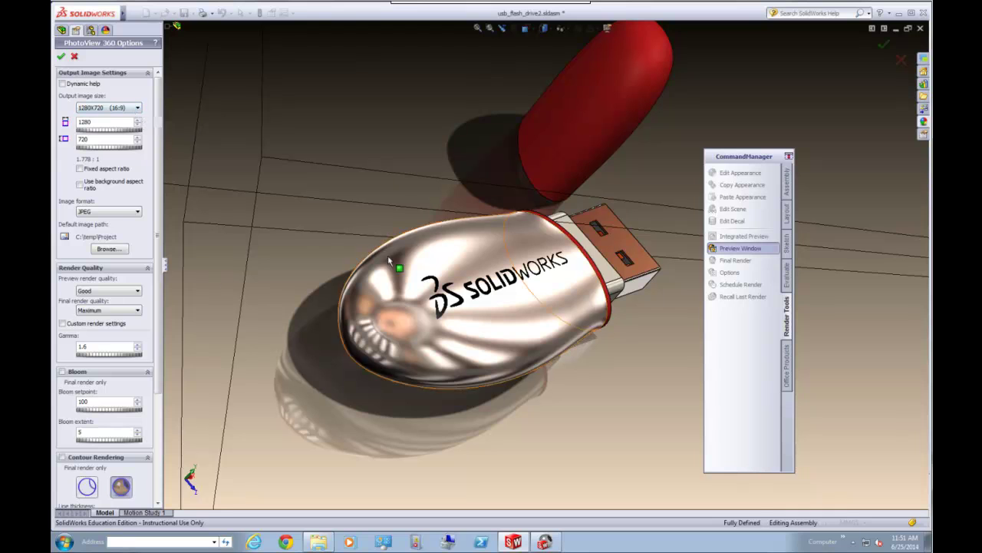
left_click(138, 112)
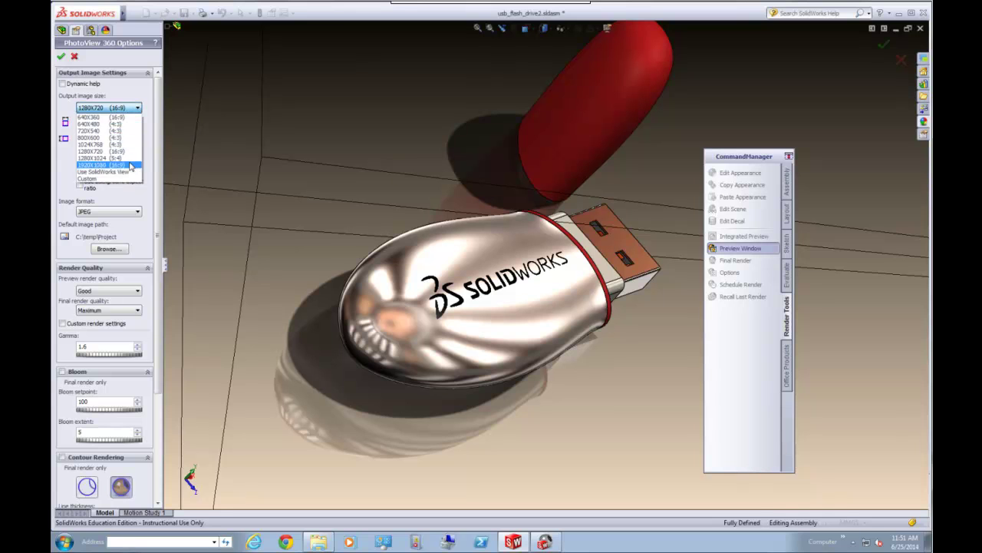
left_click(132, 166)
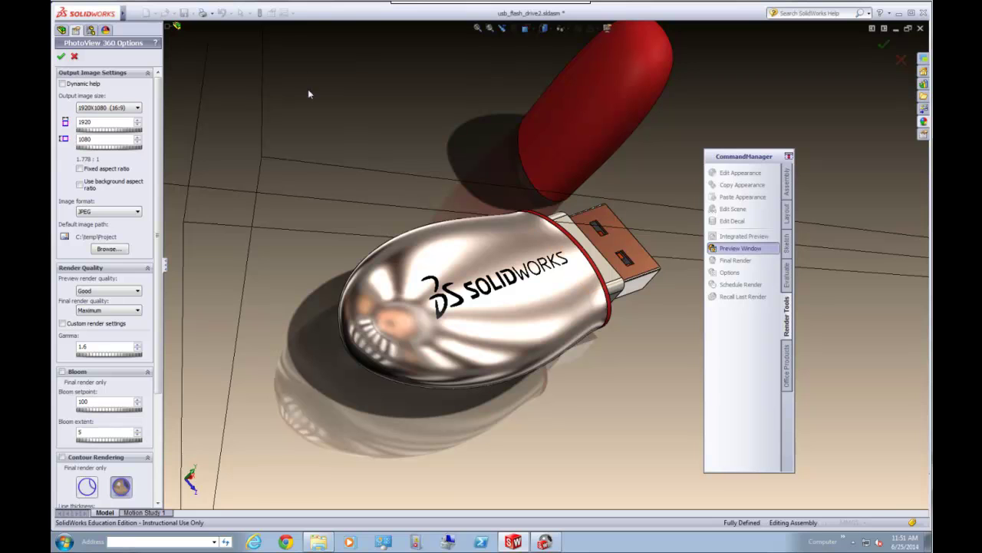
left_click(62, 58)
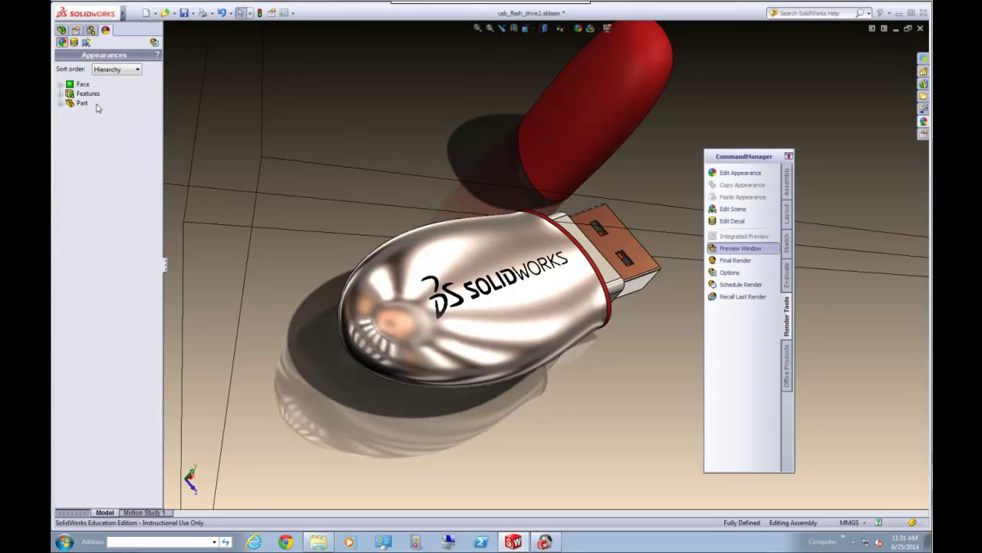
Run the PhotoView 360 Final Render at 1920x1080 and let it reach 100%
left_click(736, 261)
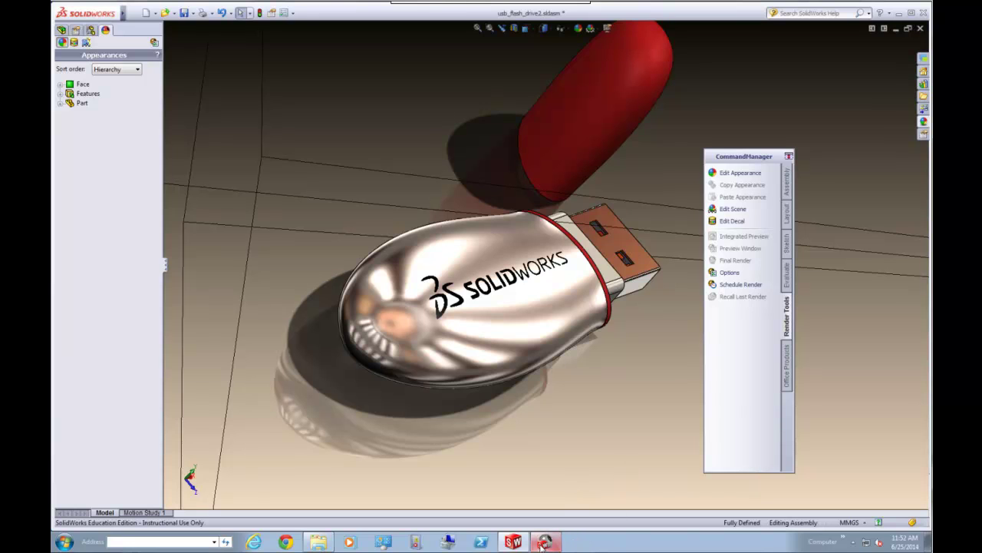
mouse_move(554, 545)
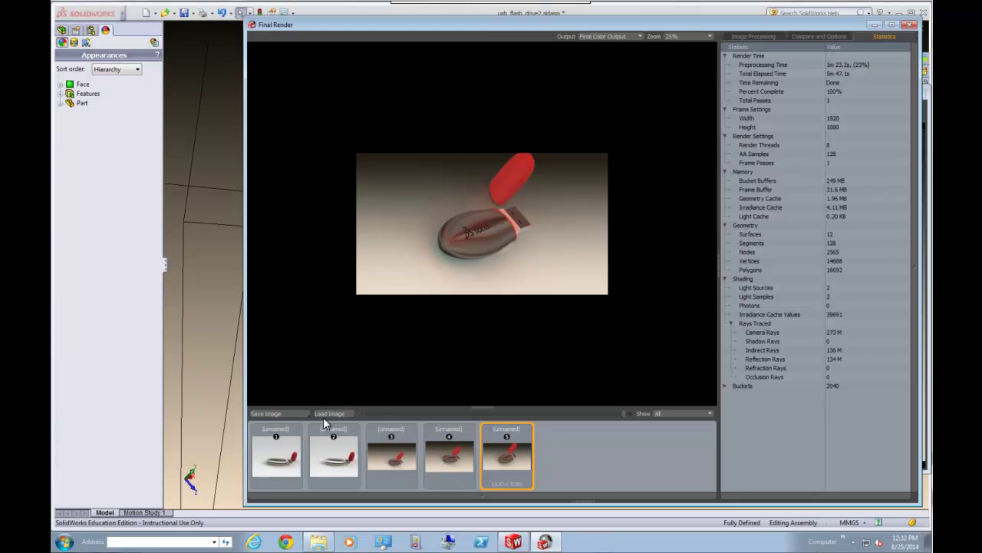
Cancel the Save Image dialog and close the Final Render window without saving the render
left_click(281, 413)
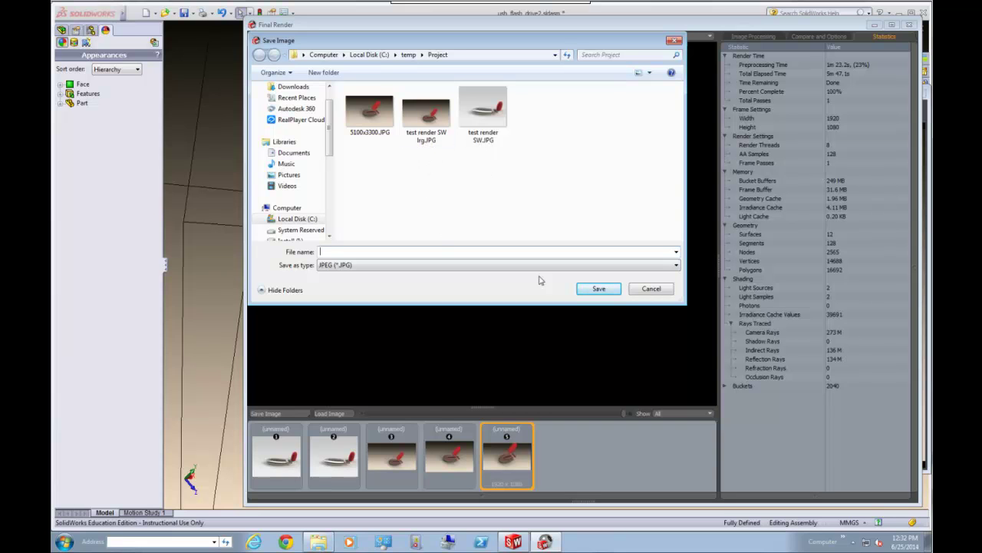
left_click(658, 294)
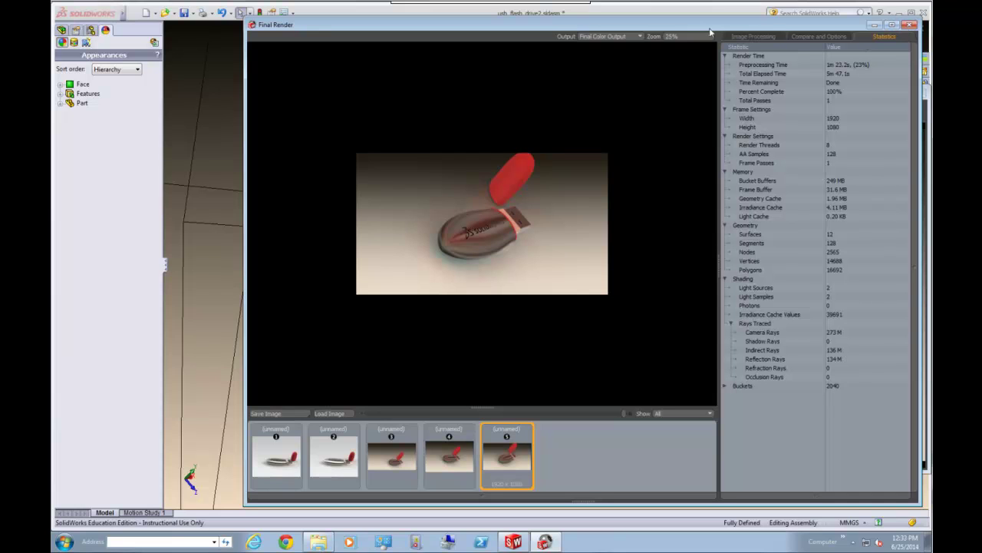
left_click(909, 27)
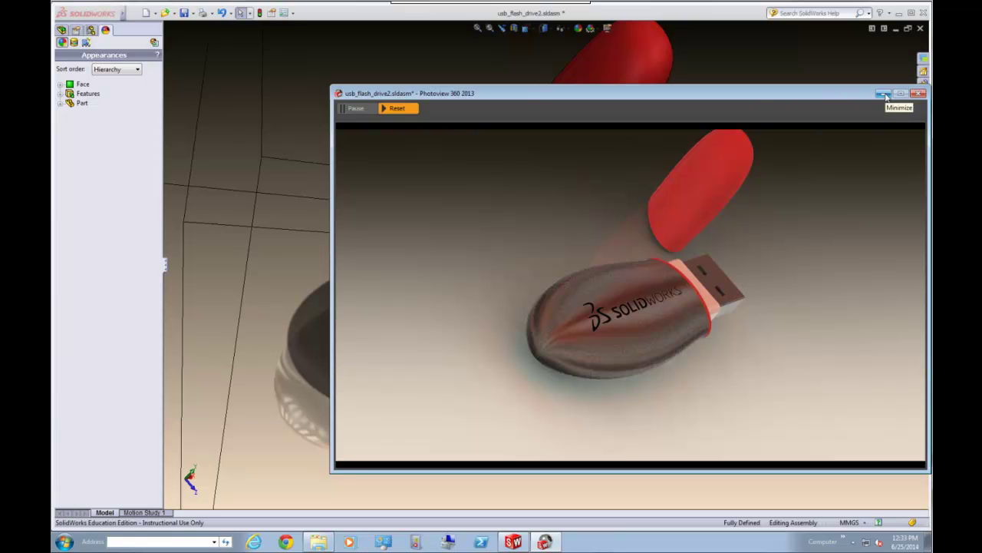
Close the preview and set the PhotoView 360 output to a custom 5100 x 3300 size
left_click(922, 95)
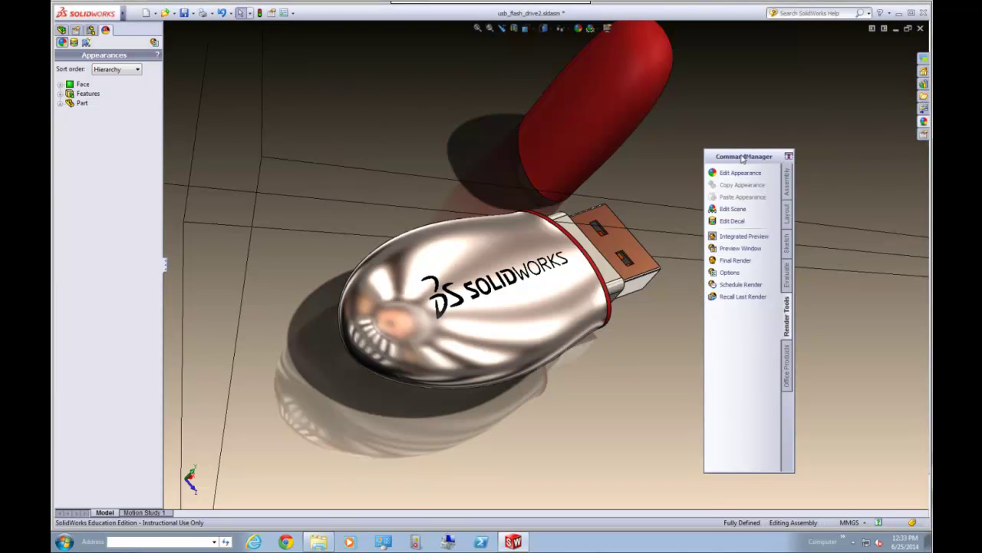
left_click_drag(741, 156, 809, 138)
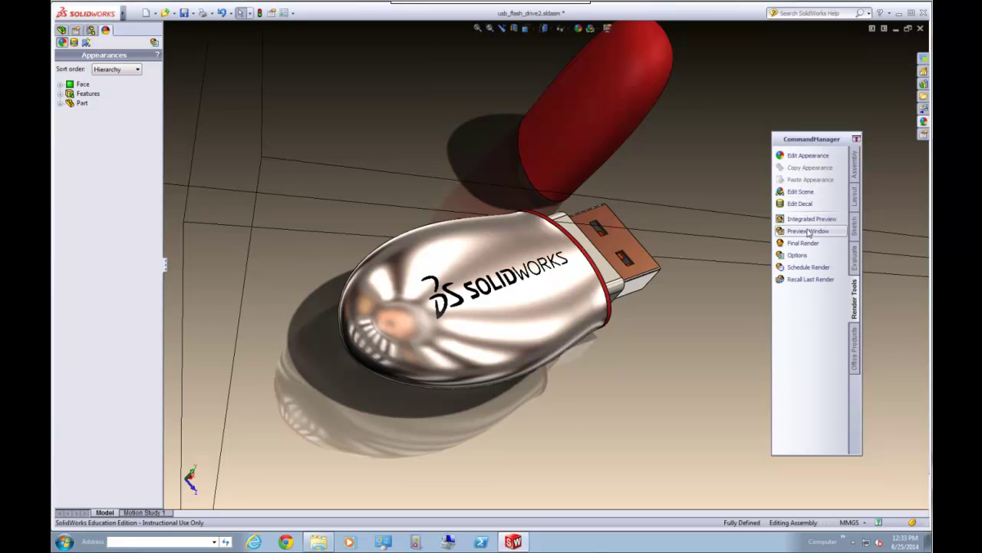
left_click(799, 255)
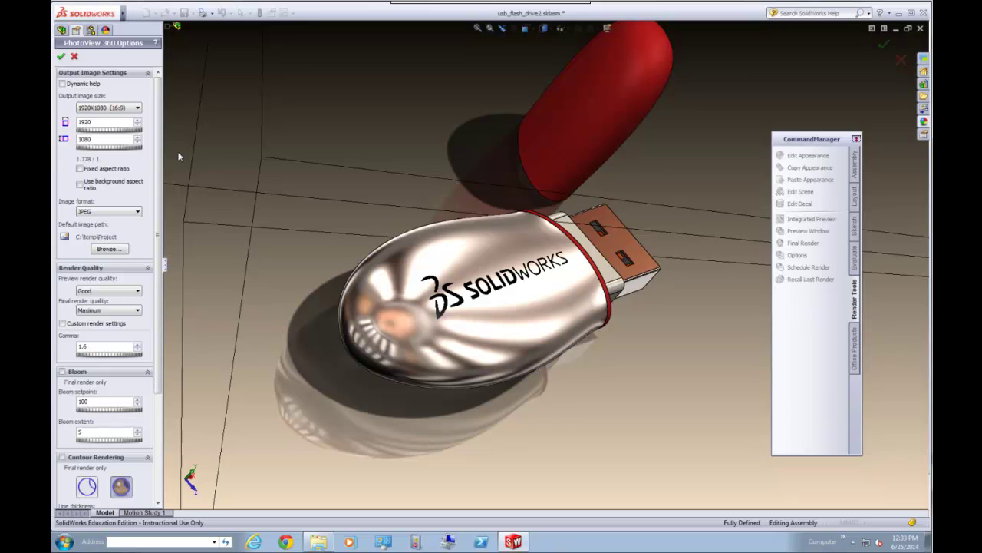
left_click_drag(94, 121, 68, 121)
type("5100")
left_click_drag(119, 139, 63, 141)
type("33")
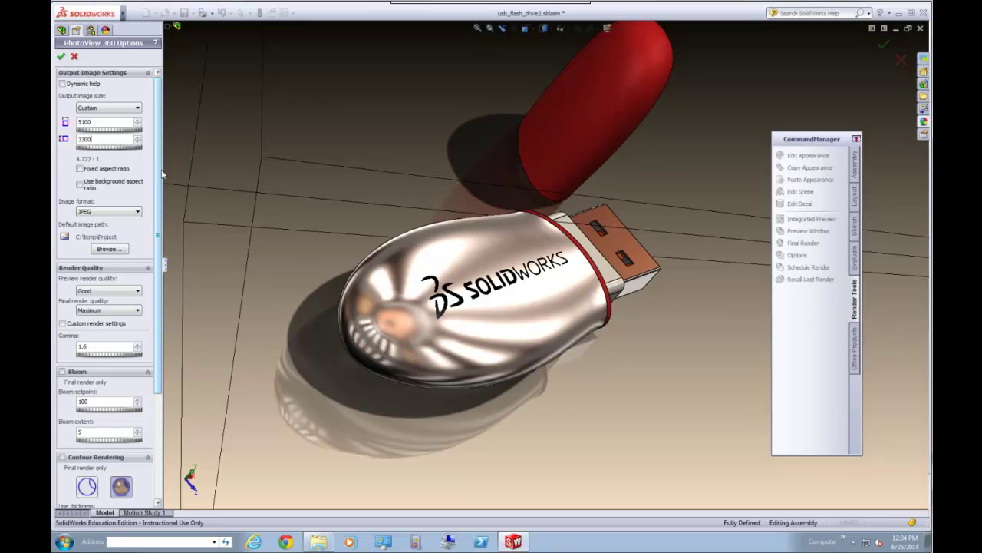
Bring the C:\temp Explorer window forward and open its Project folder
left_click(318, 541)
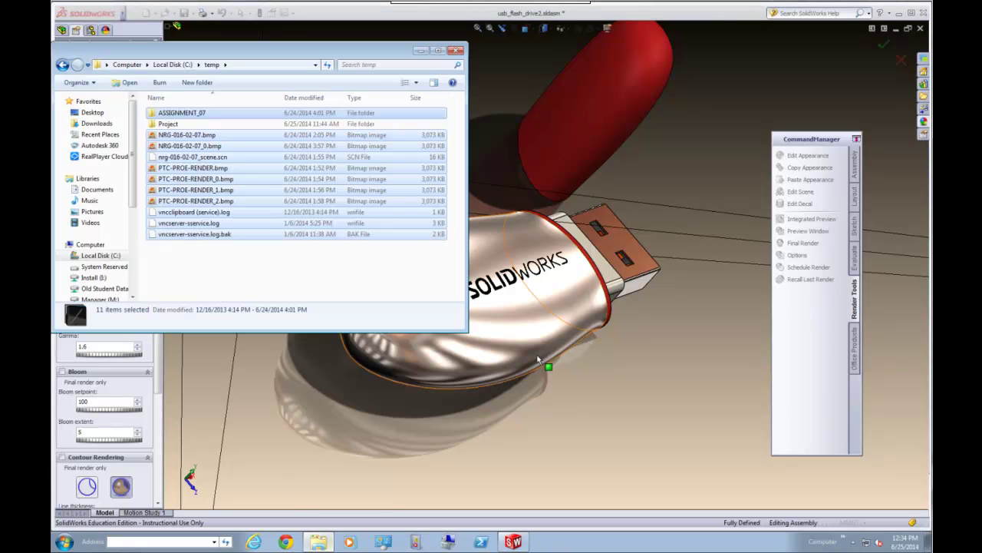
left_click(164, 126)
double_click(163, 126)
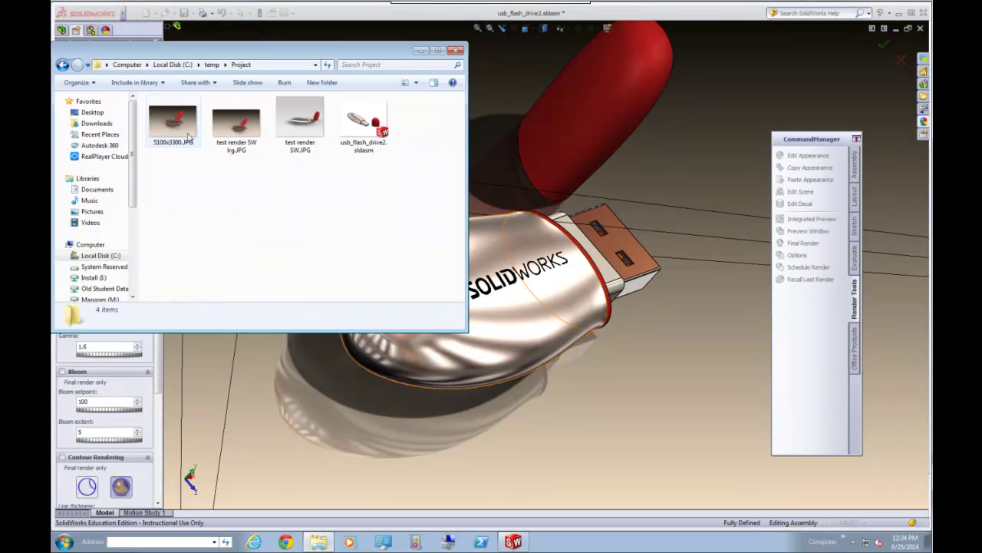
View test render SW lrg.JPG in Photo Viewer, zooming in and out, then close it
left_click(238, 135)
double_click(238, 135)
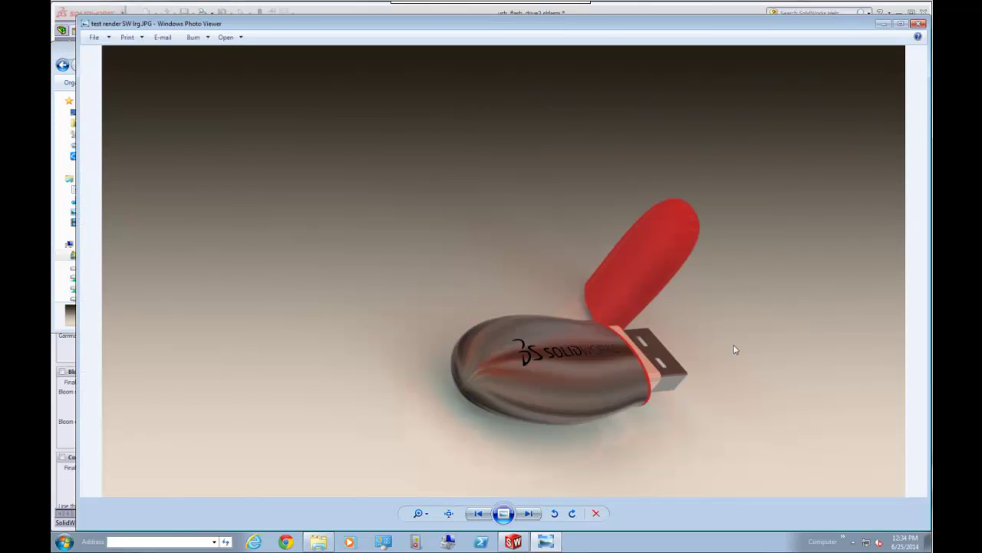
scroll(662, 347, "up", 2)
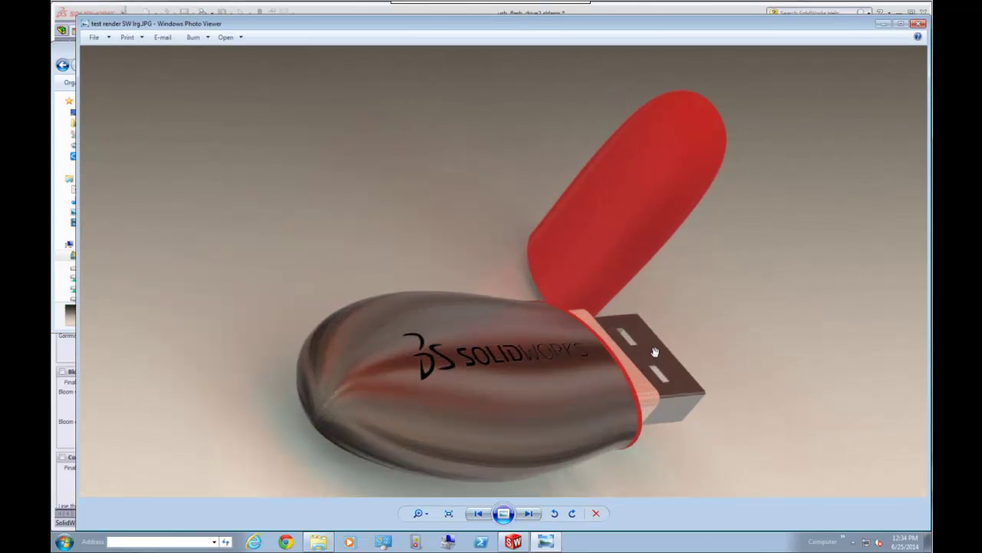
scroll(655, 352, "down", 1)
scroll(657, 348, "up", 3)
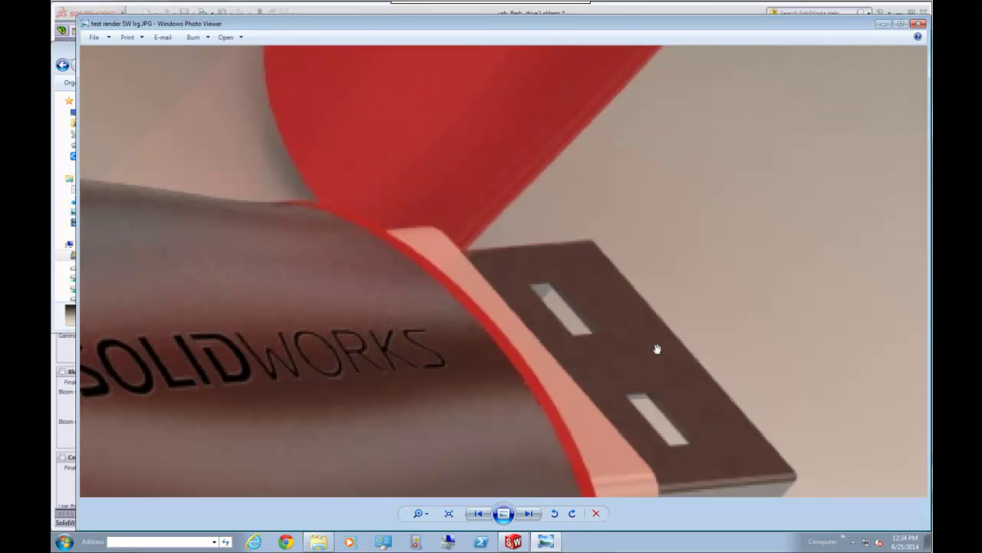
scroll(464, 306, "down", 5)
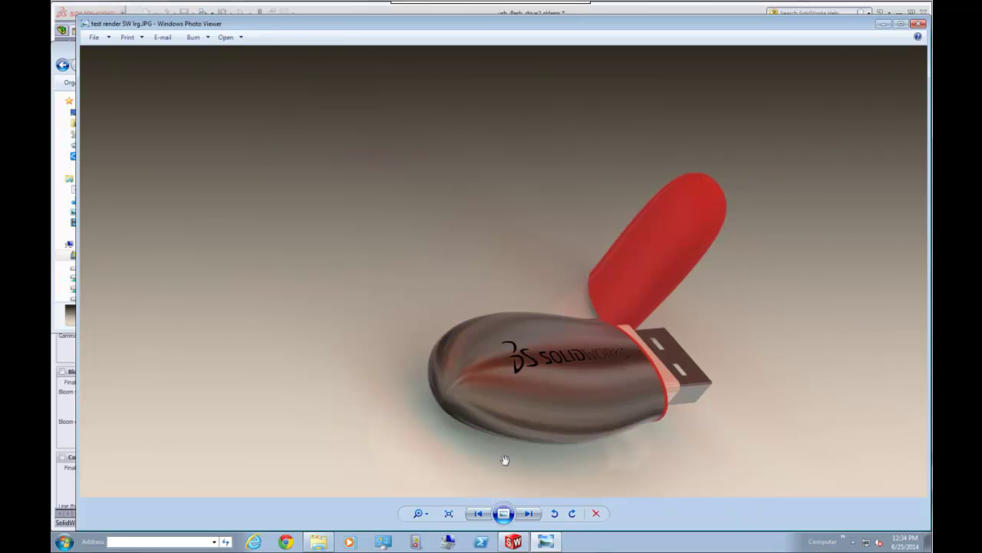
left_click(919, 24)
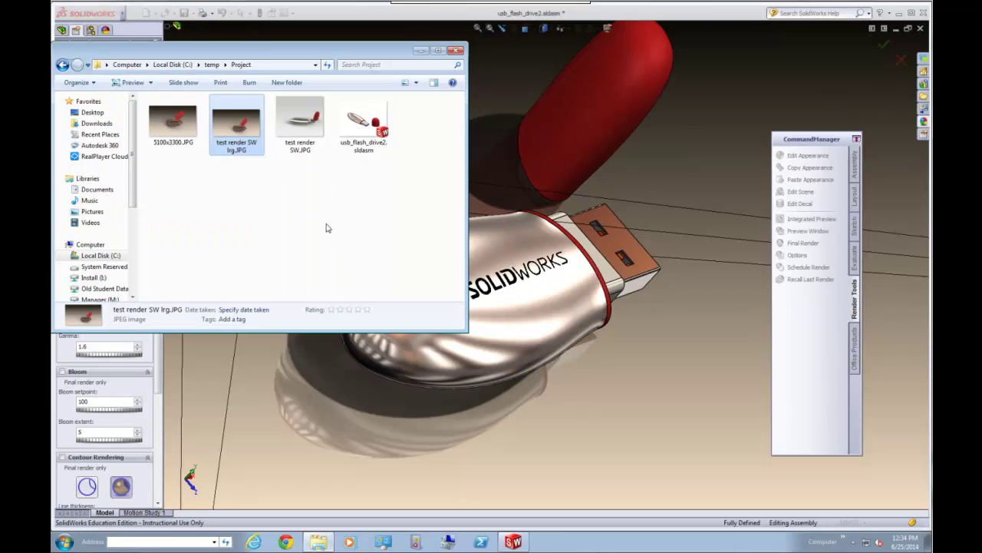
Open 5100x3300.JPG in Photo Viewer and zoom in and out to inspect the render
double_click(189, 140)
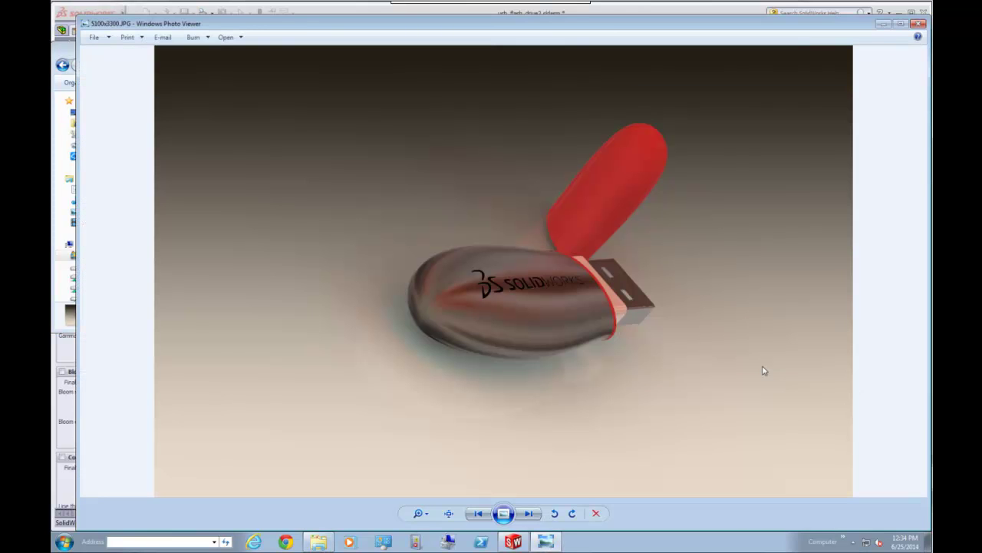
scroll(580, 331, "up", 3)
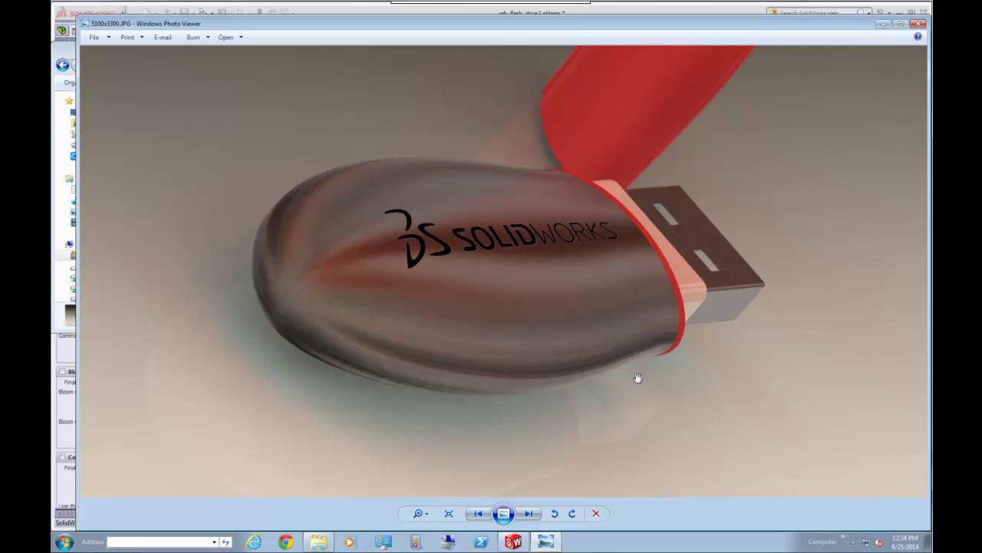
scroll(587, 376, "down", 3)
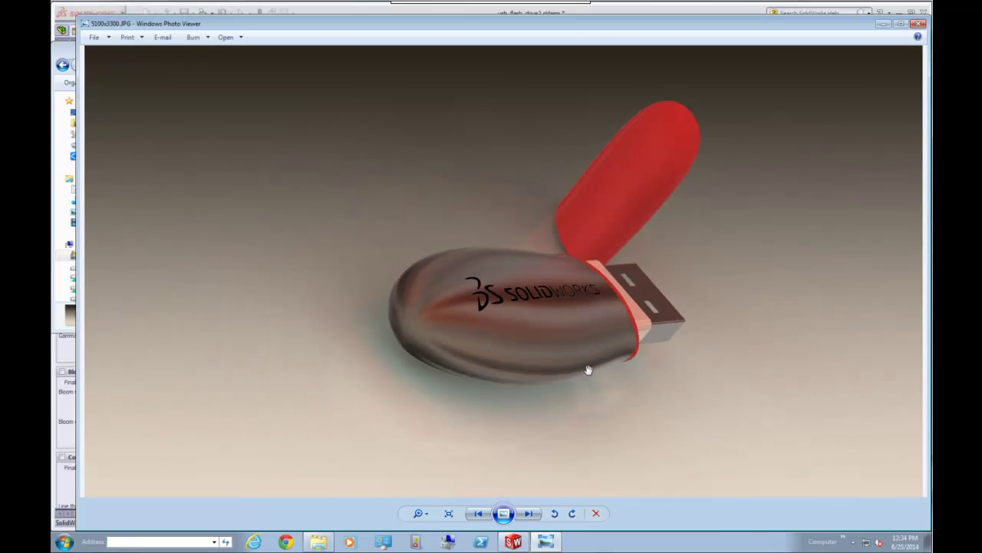
scroll(588, 370, "up", 2)
scroll(588, 370, "down", 1)
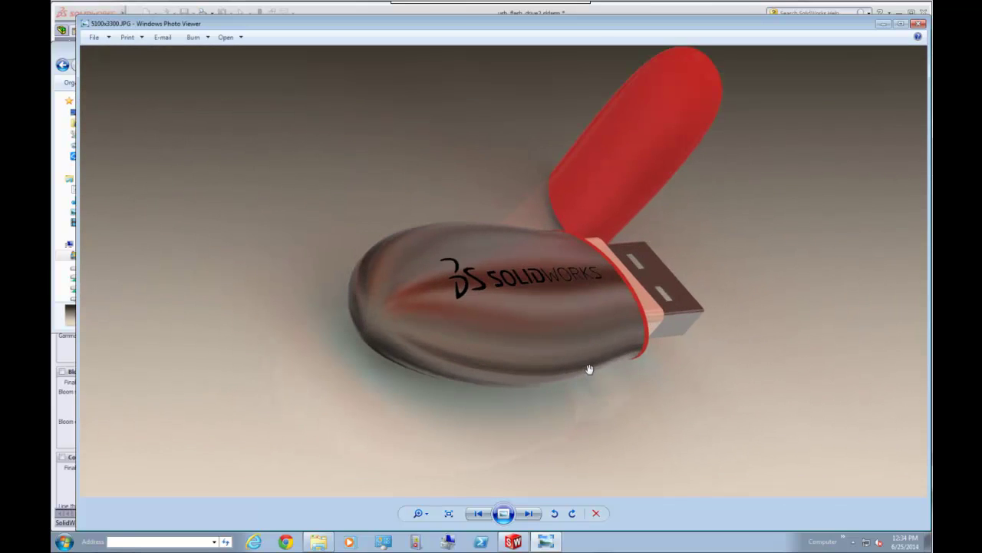
Close Photo Viewer, minimize Explorer, and accept the PhotoView 360 options with 5100 x 3300 output
left_click(919, 24)
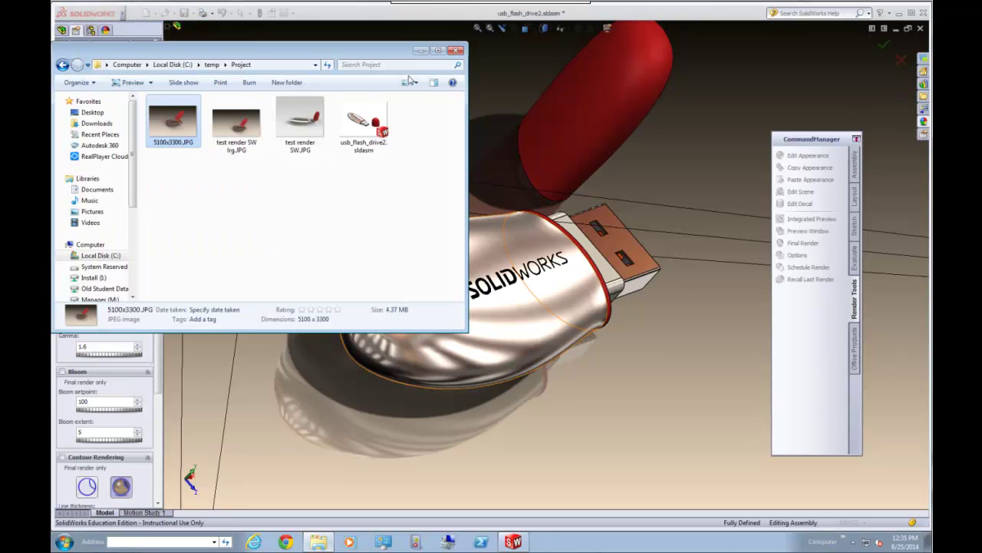
left_click(421, 51)
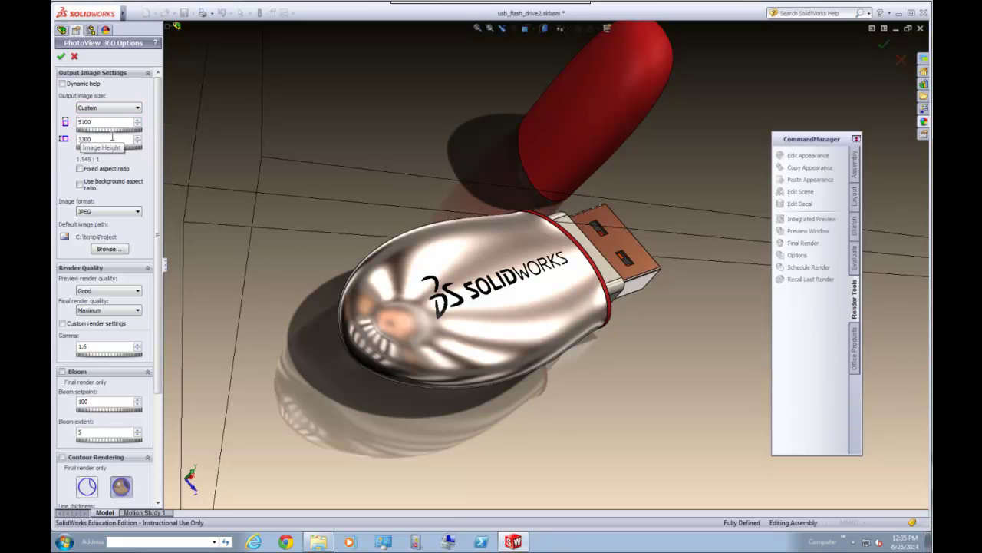
left_click(62, 57)
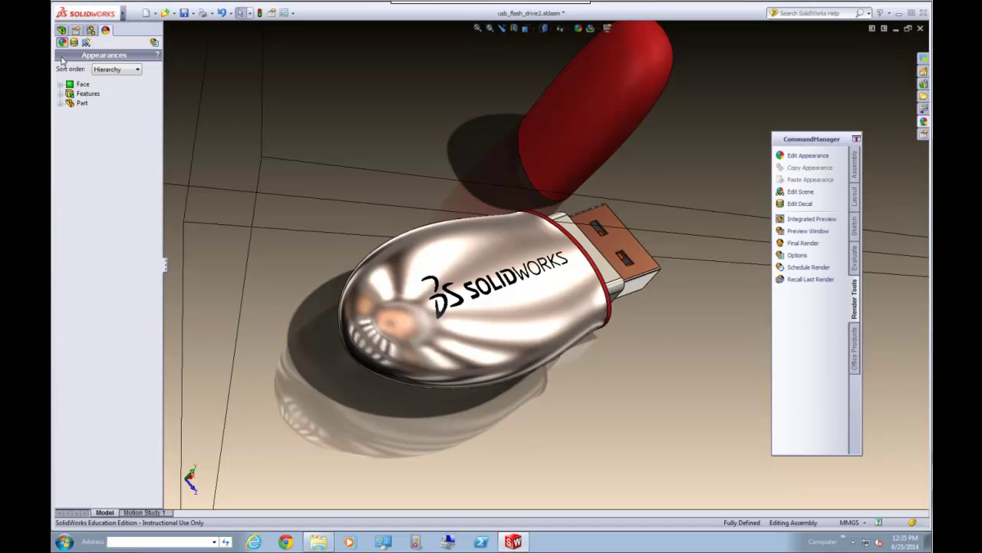
left_click(799, 255)
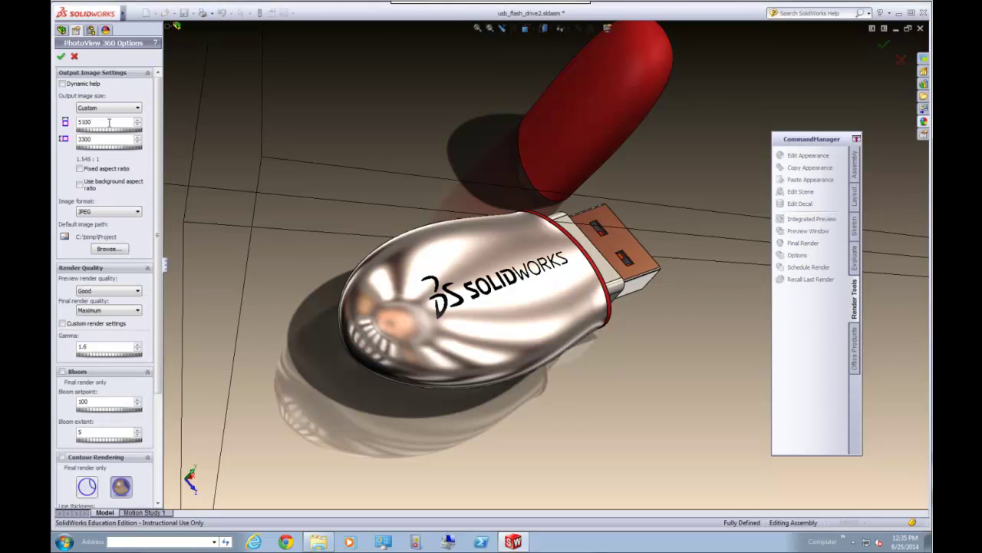
scroll(106, 146, "down", 5)
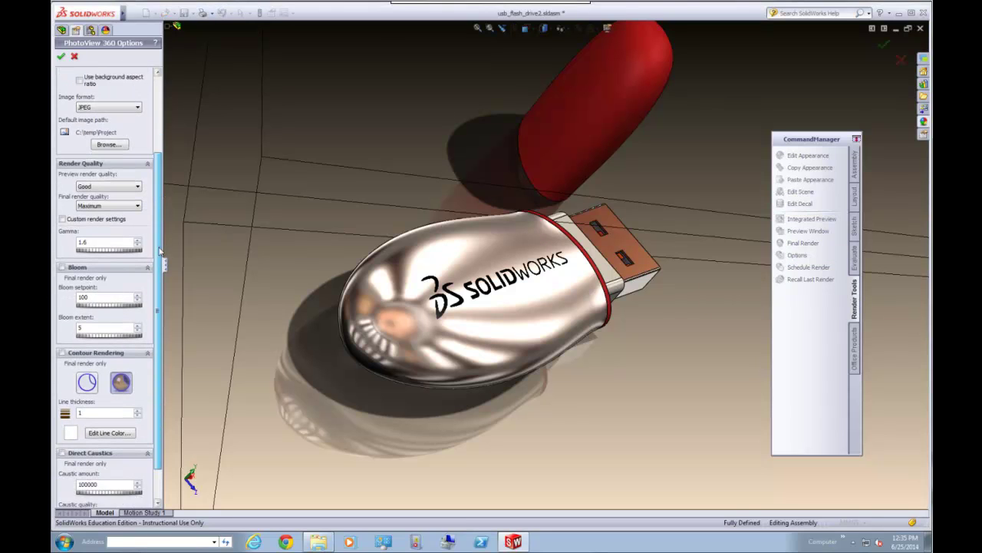
scroll(160, 395, "down", 2)
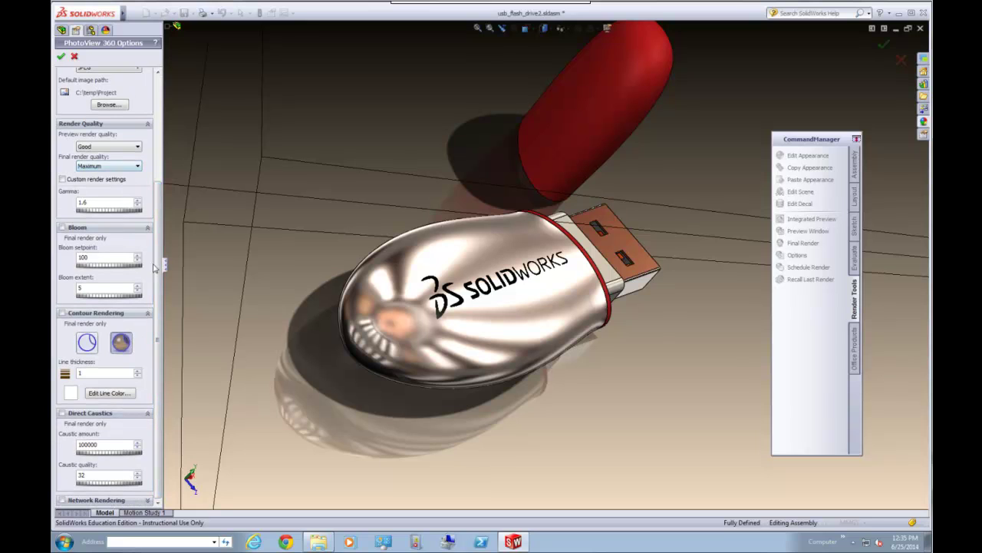
left_click_drag(160, 301, 165, 190)
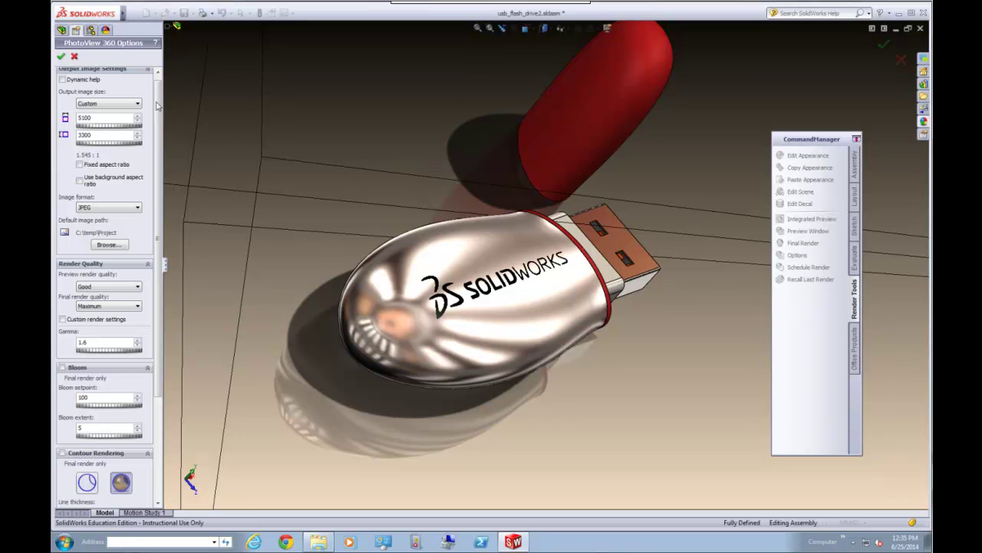
left_click(74, 58)
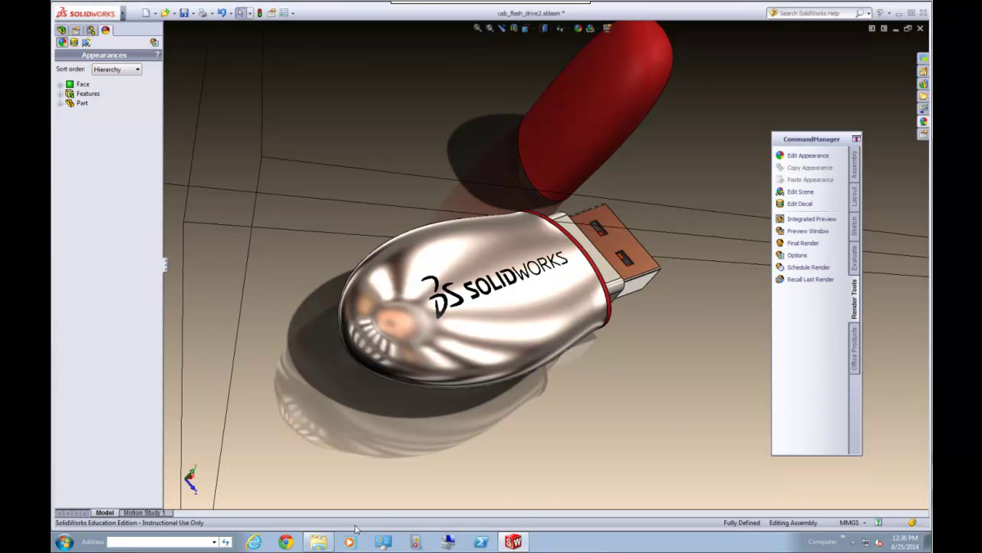
Reopen 5100x3300.JPG from the Project folder and display Photo Viewer's print choices
left_click(321, 542)
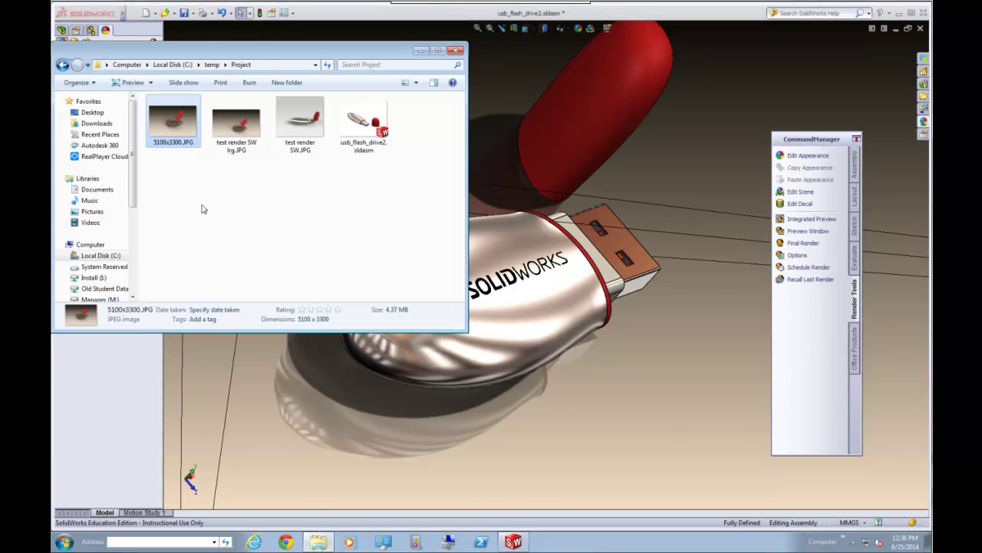
double_click(162, 137)
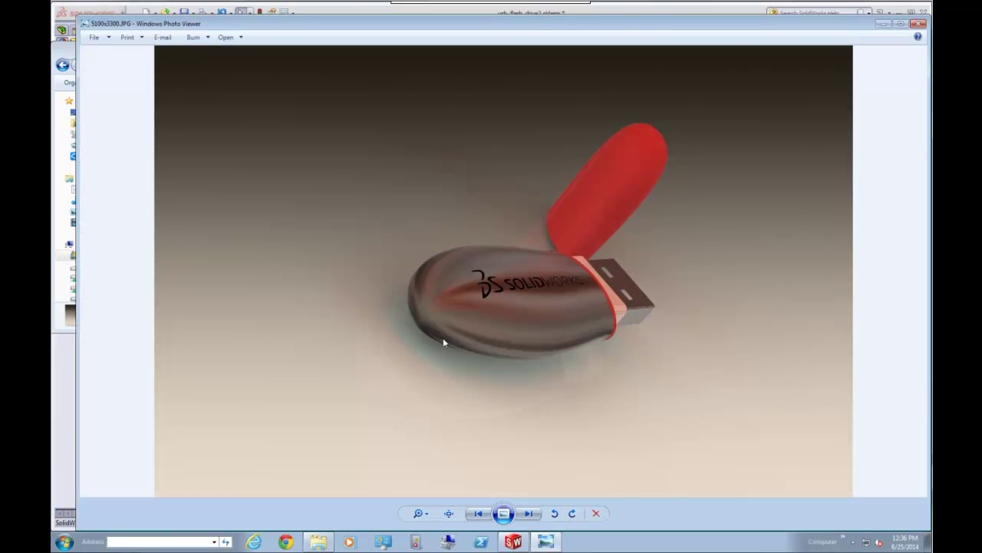
left_click(141, 38)
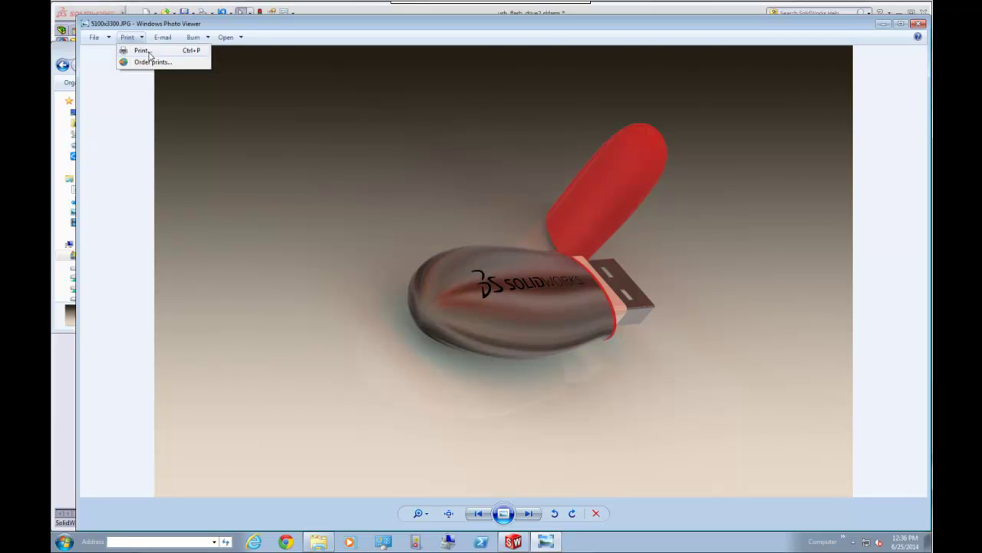
Start a print of the render and select the \\CADPRINT\3209 printer
left_click(143, 50)
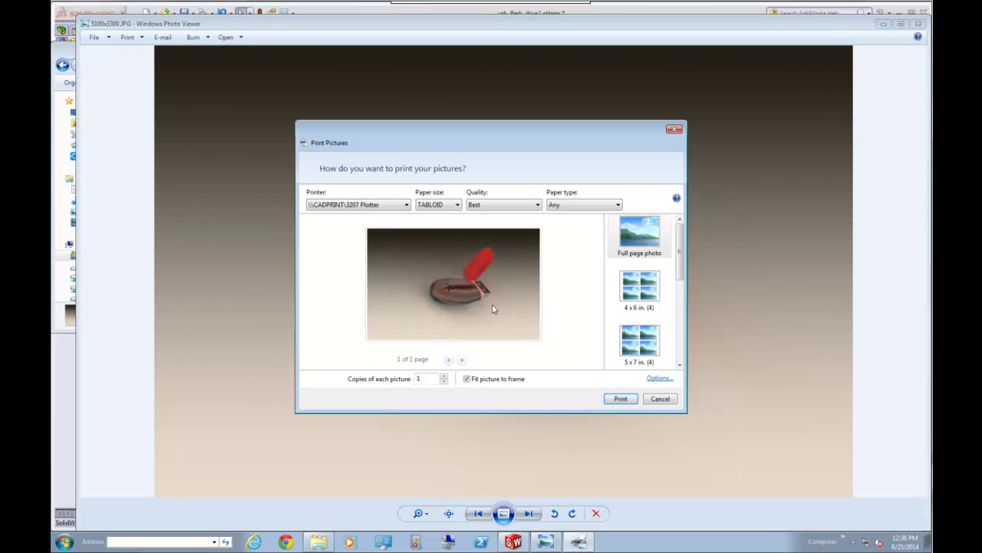
left_click(396, 209)
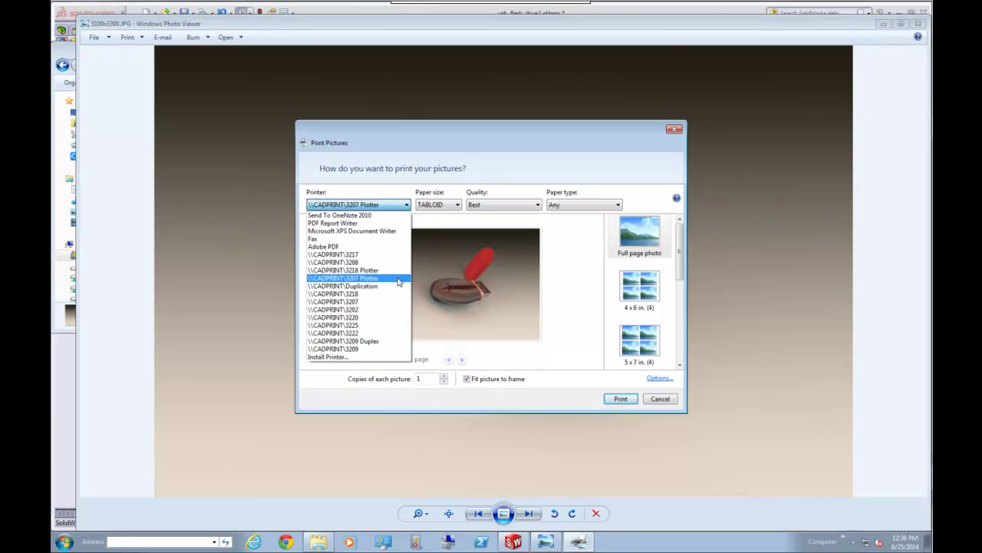
left_click(385, 341)
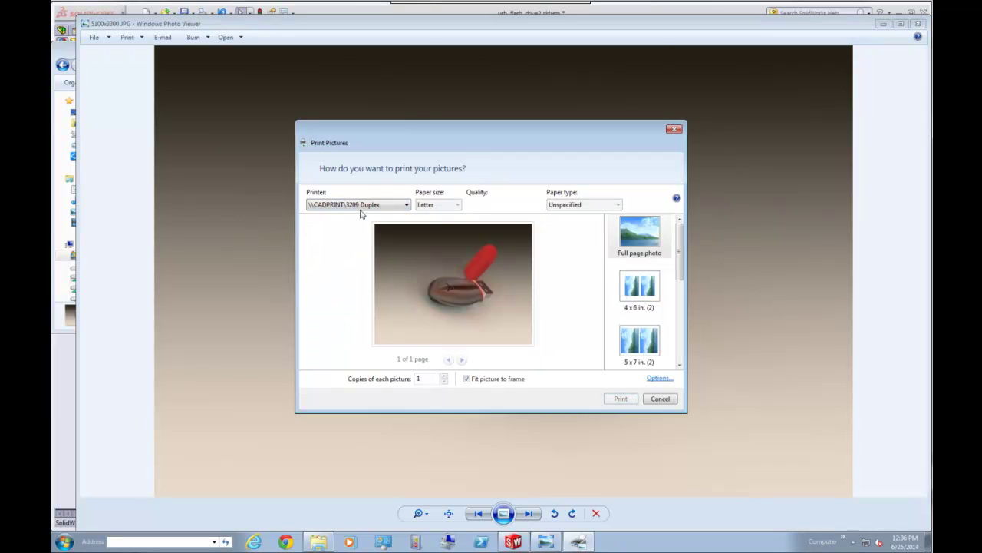
left_click(396, 204)
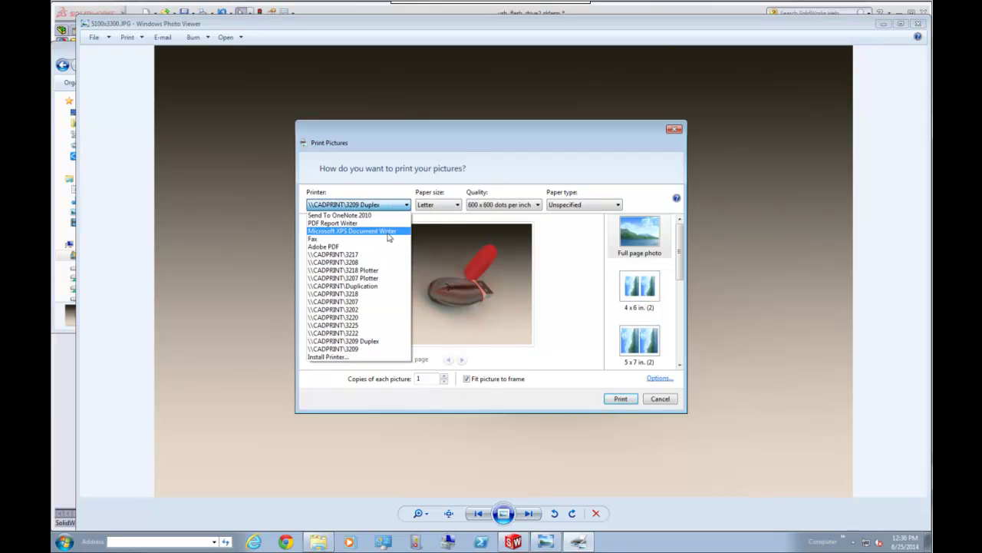
left_click(380, 350)
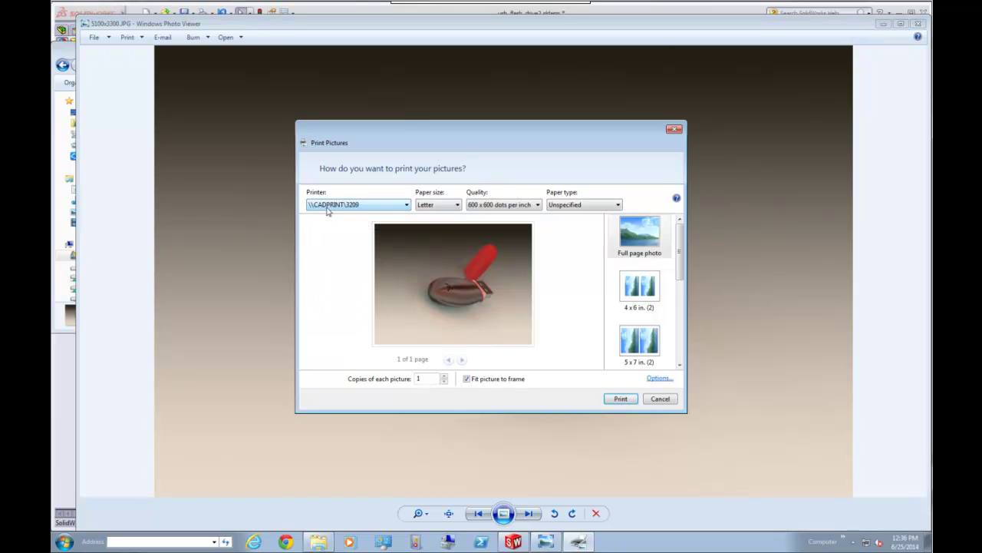
Set paper size to 11x17, keep paper type Unspecified, and cancel without printing
left_click(439, 204)
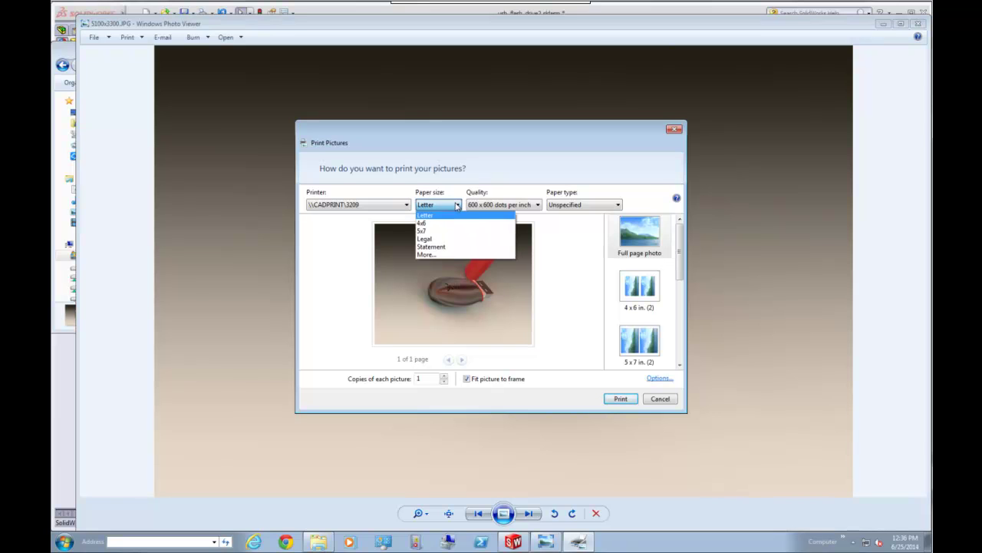
left_click(440, 255)
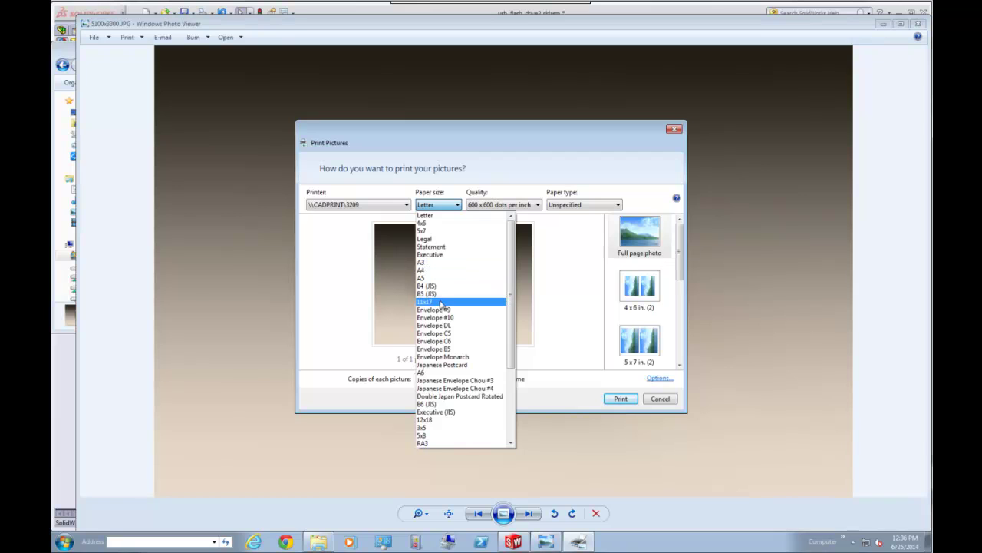
left_click(442, 302)
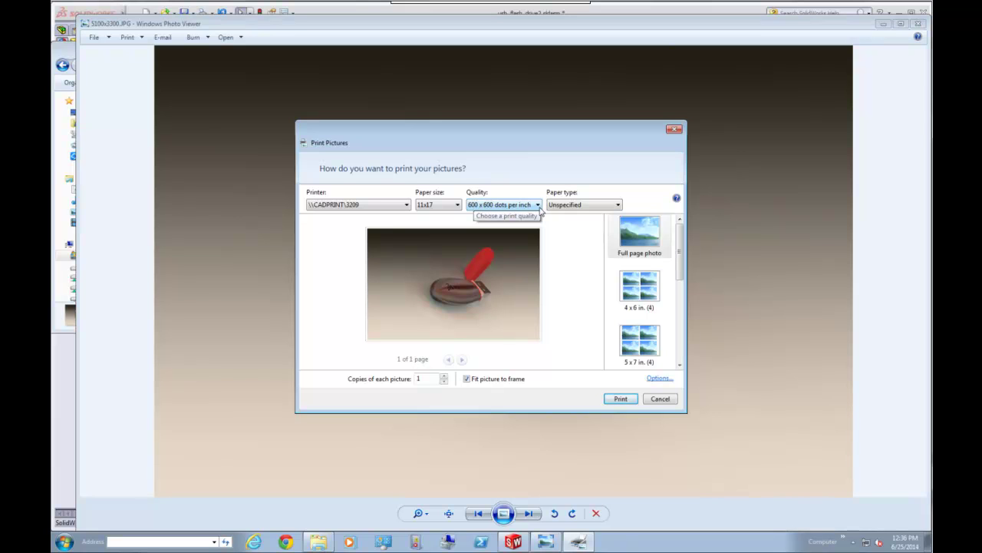
left_click(616, 206)
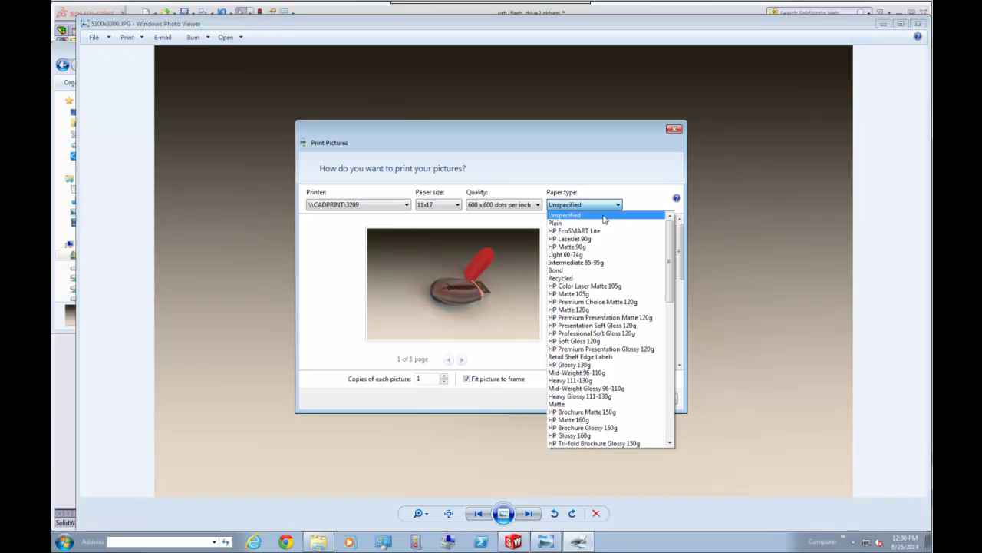
left_click(604, 216)
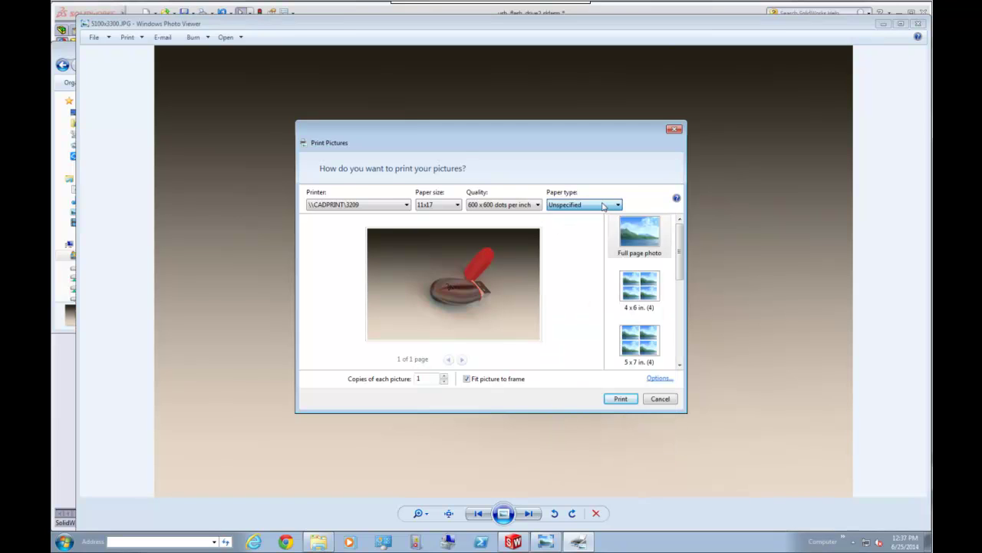
left_click(662, 399)
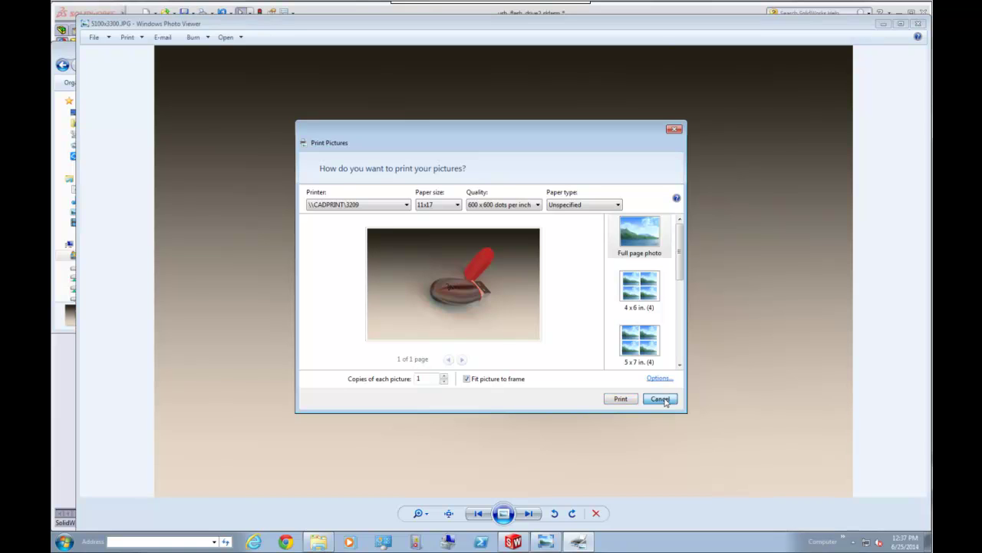